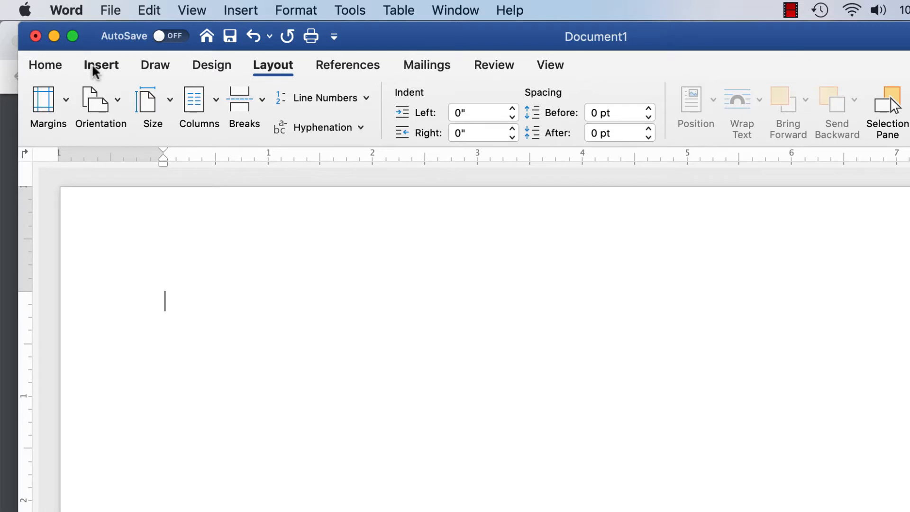
Insert a table with 7 columns and 7 rows, keeping the automatic column width
left_click(95, 70)
left_click(126, 95)
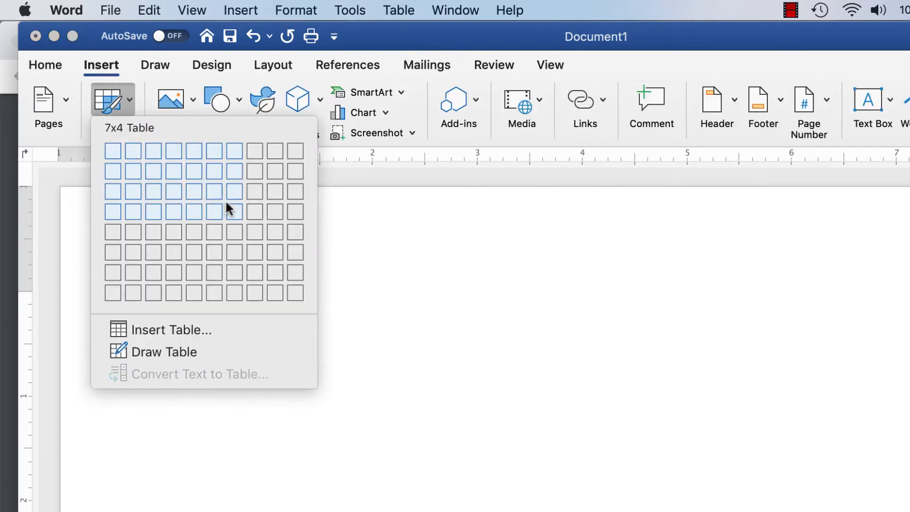
left_click(189, 329)
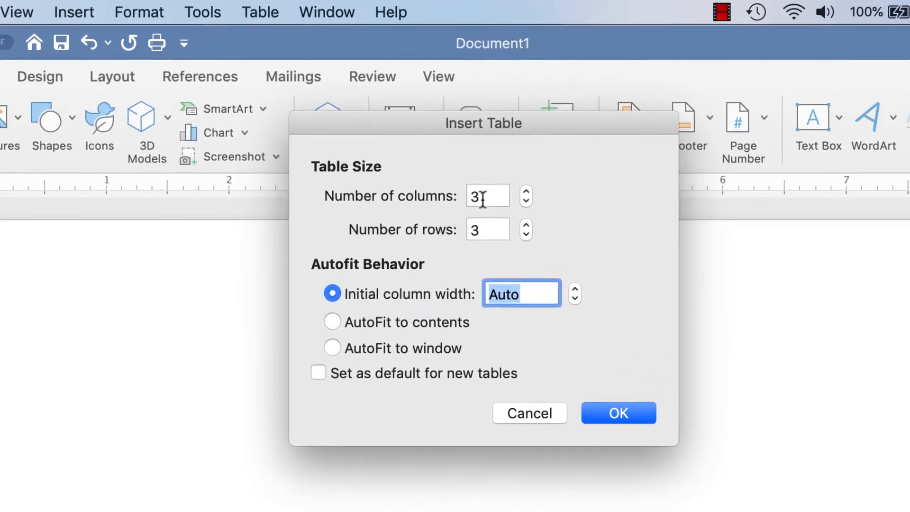
double_click(585, 167)
type("7")
key("Tab")
type("7")
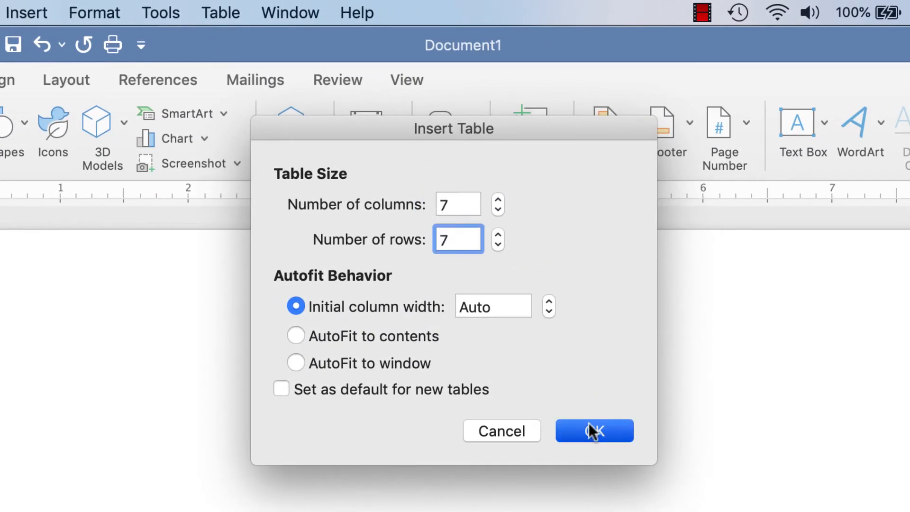
left_click(589, 429)
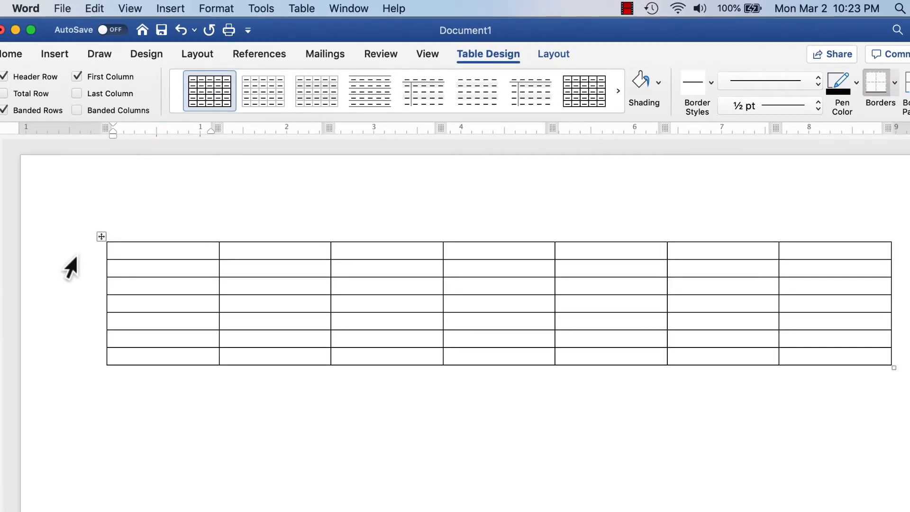
Set the height of the table's first two rows to 0.25"
left_click_drag(70, 253, 71, 267)
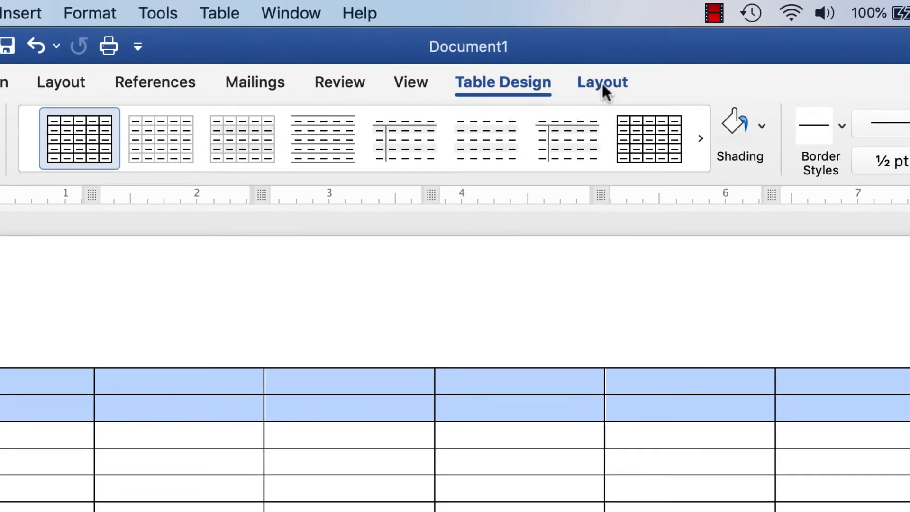
left_click(601, 83)
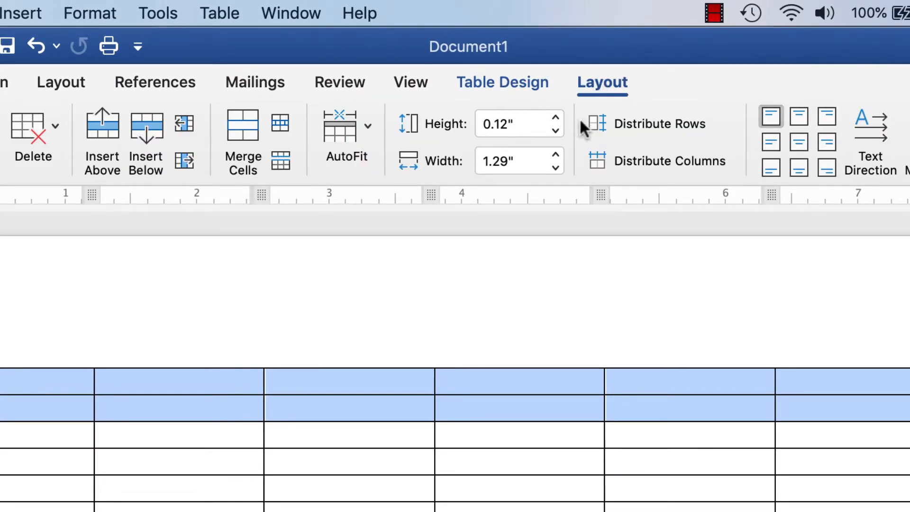
left_click(554, 117)
left_click(554, 116)
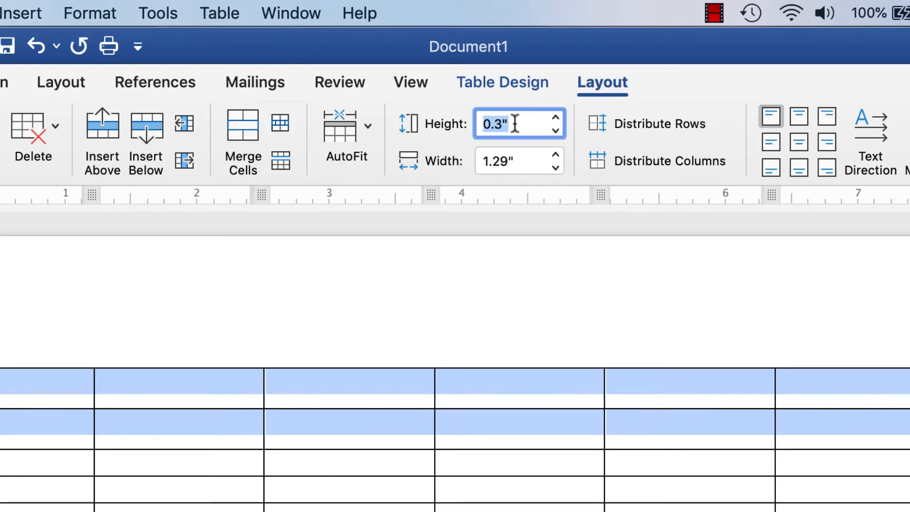
triple_click(495, 125)
type(".25")
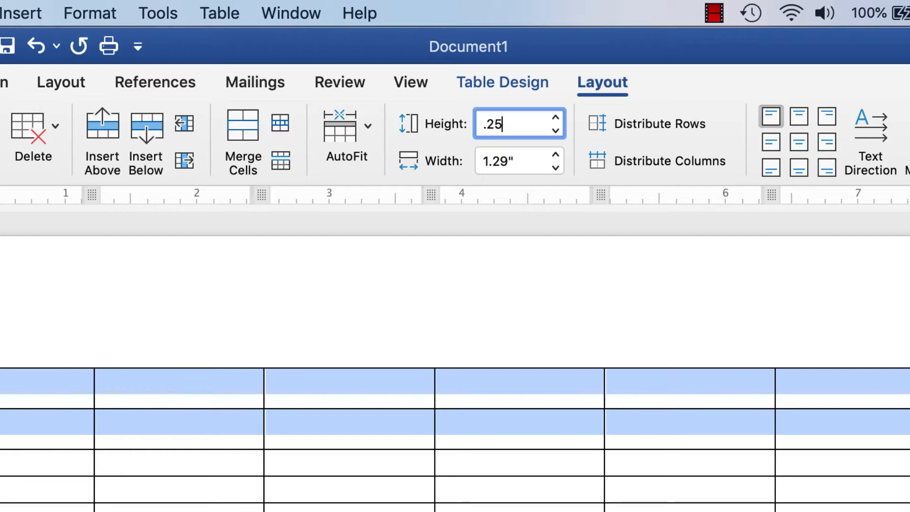
key("Return")
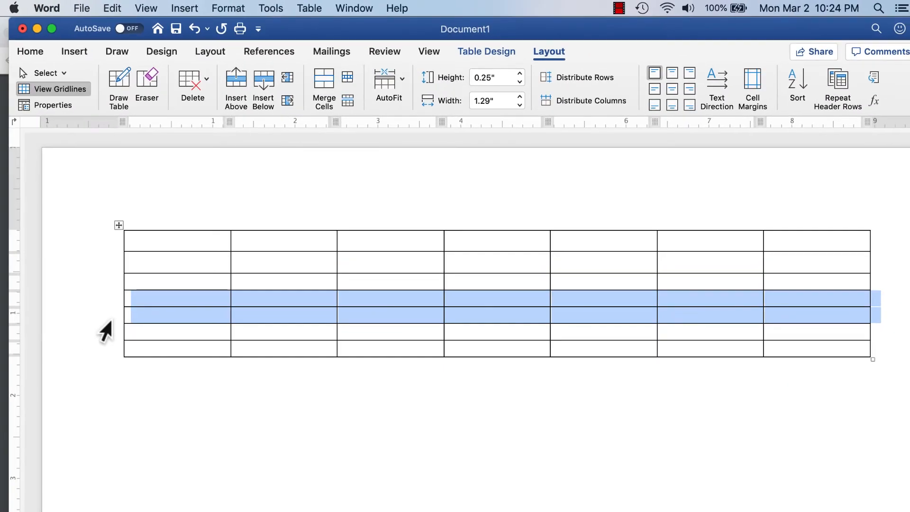
Set the height of the remaining five table rows to 1"
left_click_drag(110, 321, 100, 342)
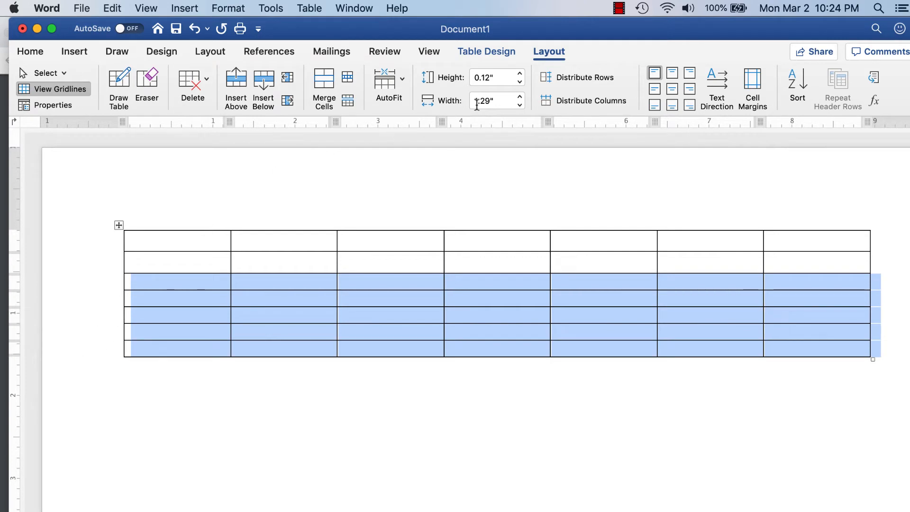
left_click(495, 79)
type("1")
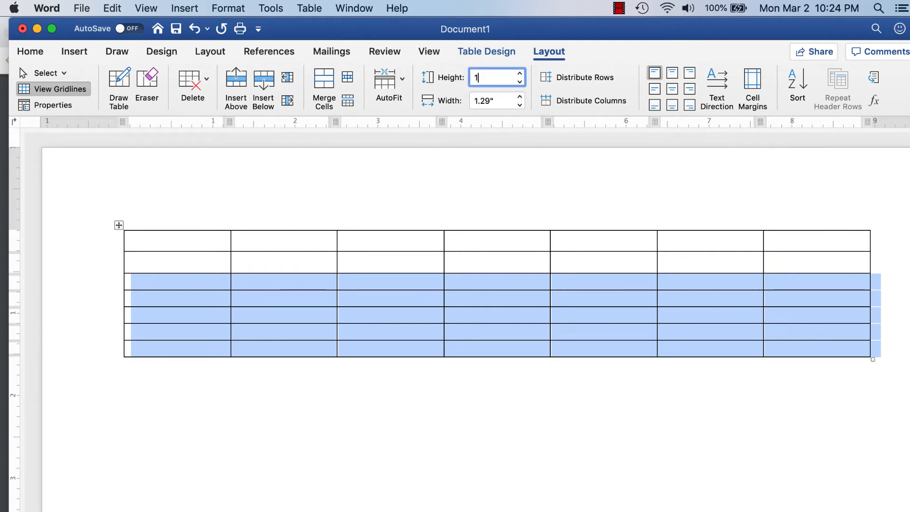
key("Return")
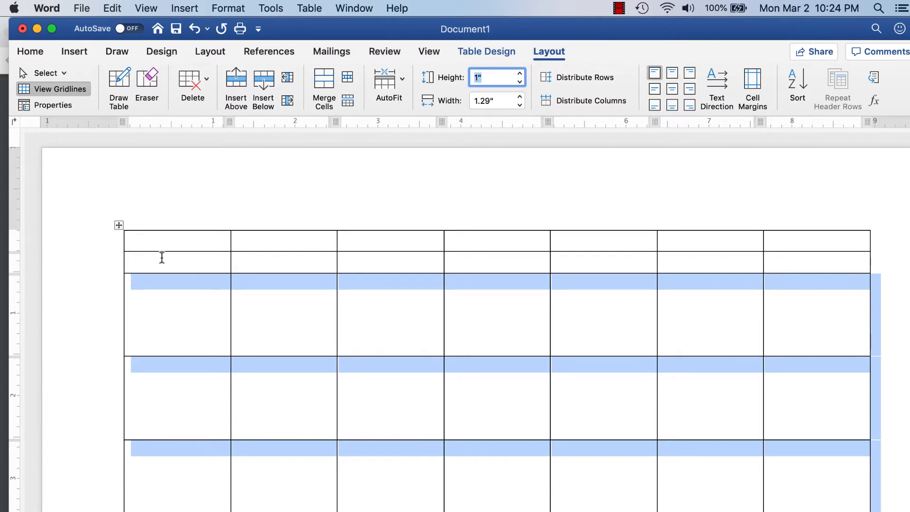
Merge all cells of the first row and center-align the first two rows both horizontally and vertically
left_click_drag(198, 242, 777, 242)
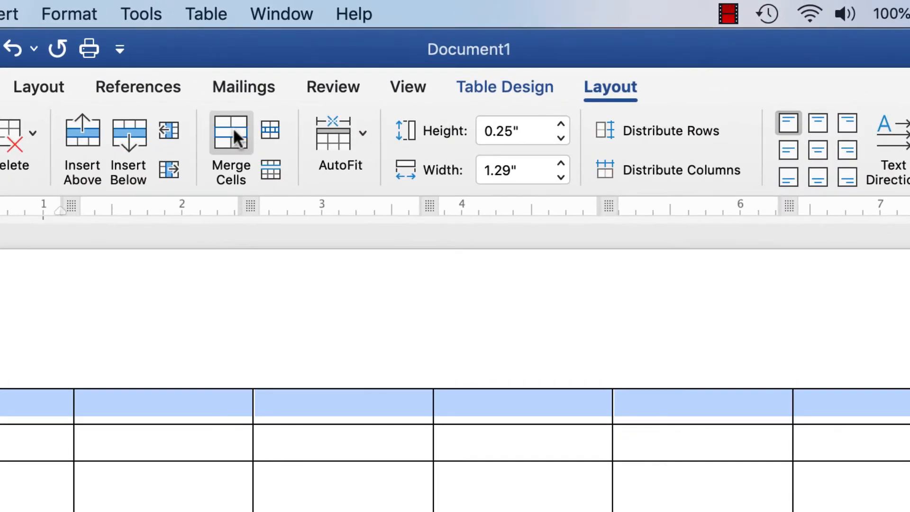
left_click(249, 124)
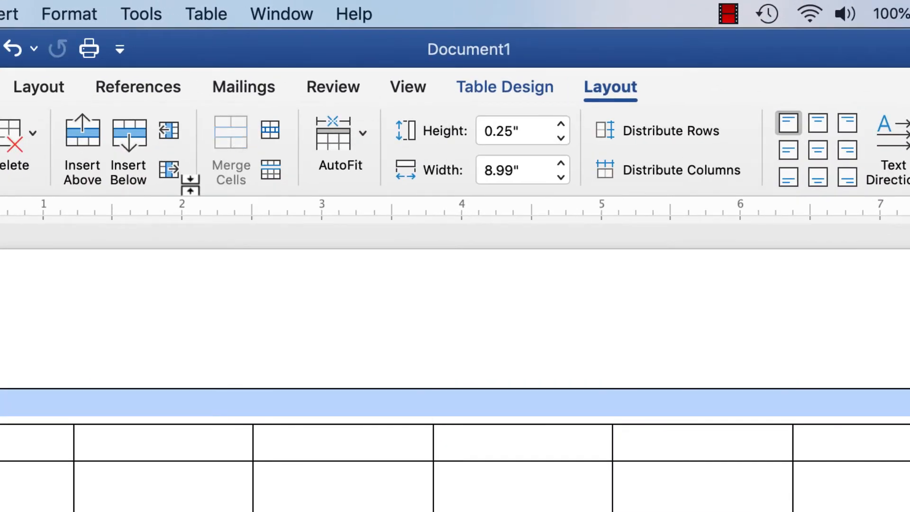
left_click_drag(4, 276, 4, 301)
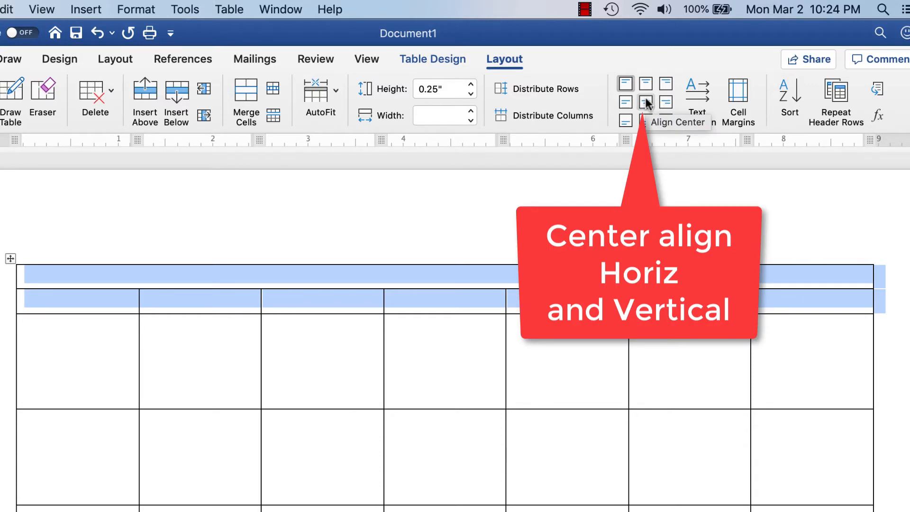
left_click(646, 103)
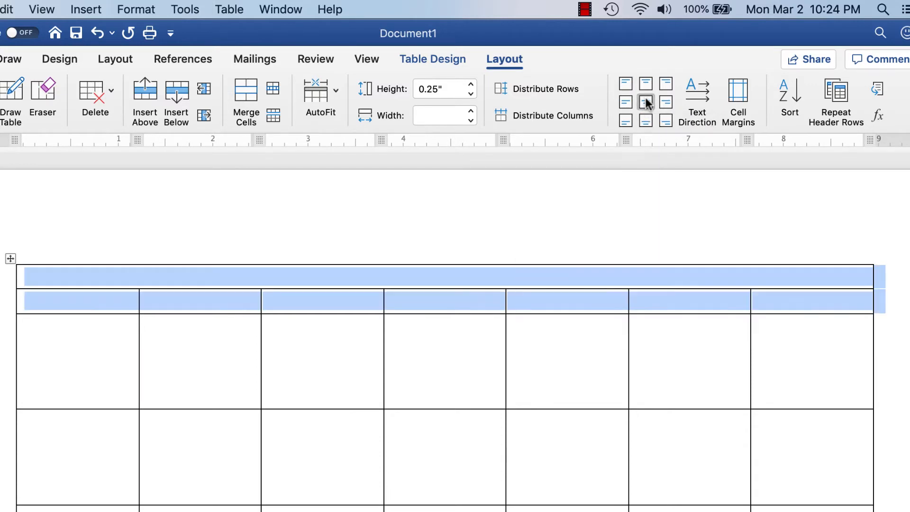
Enter the title March 2020 in the merged row and the weekday names Sunday to Saturday in the row below
left_click(424, 273)
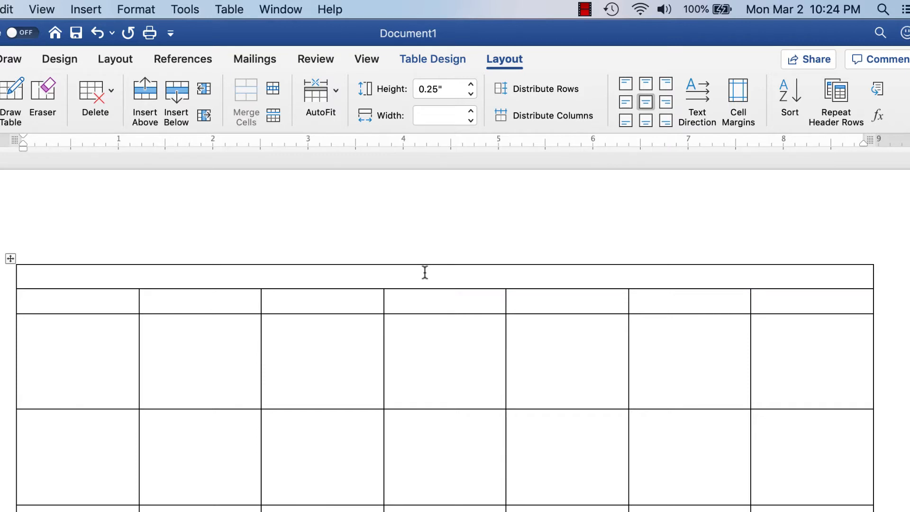
type("March 2020")
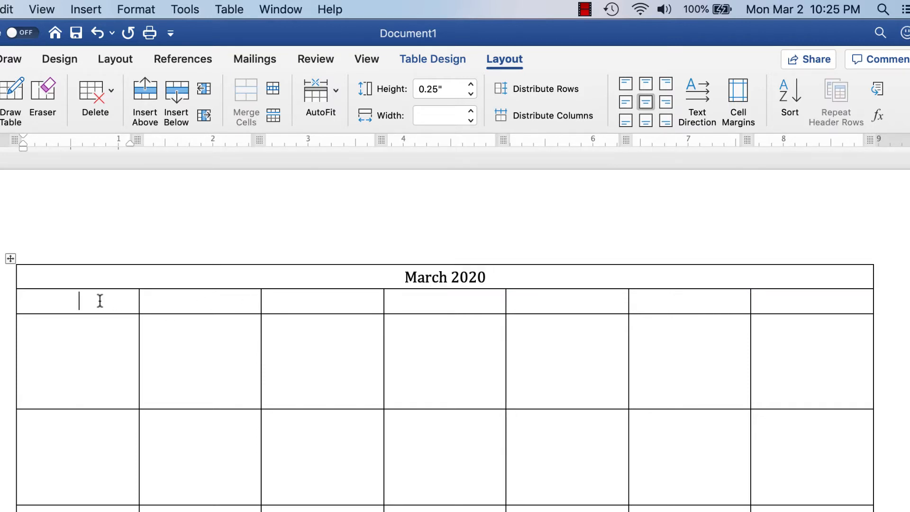
left_click(100, 300)
type("Sunday Monday ")
type("T")
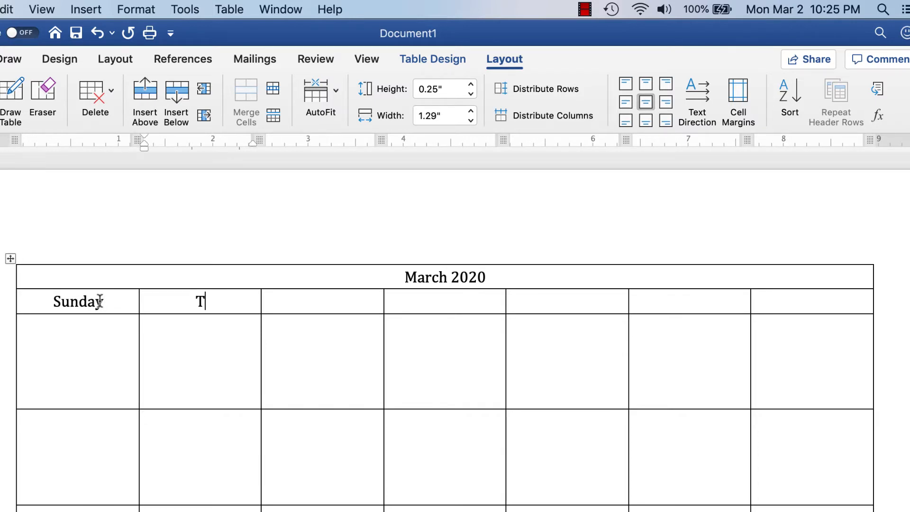
type("uesday")
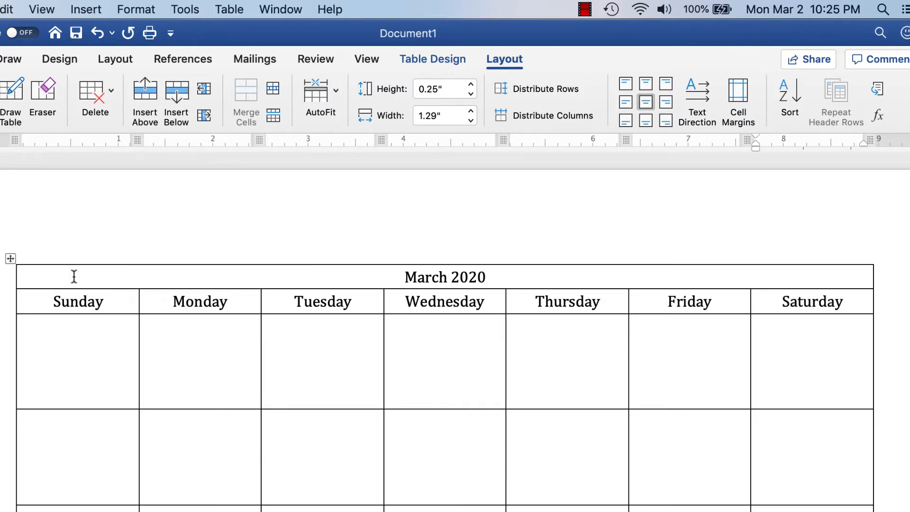
Change the font of the March 2020 title to Arial Black
left_click_drag(406, 279, 486, 278)
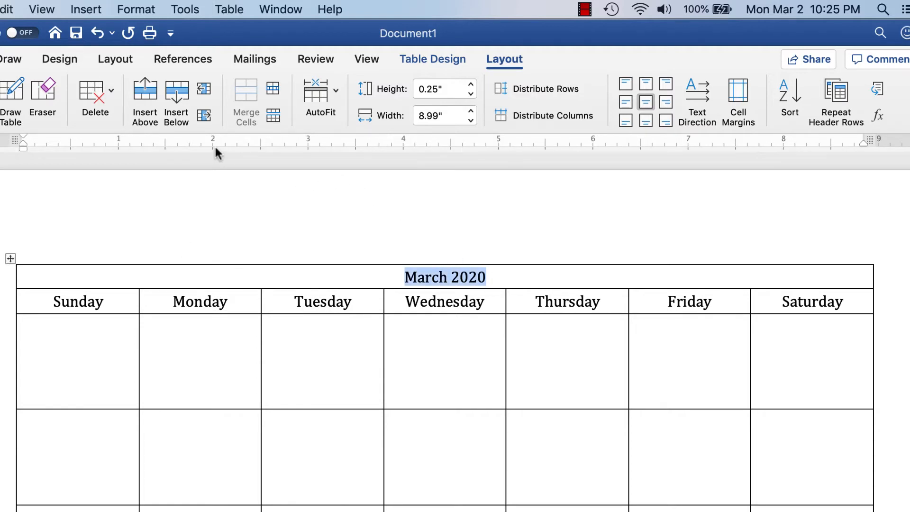
left_click(5, 60)
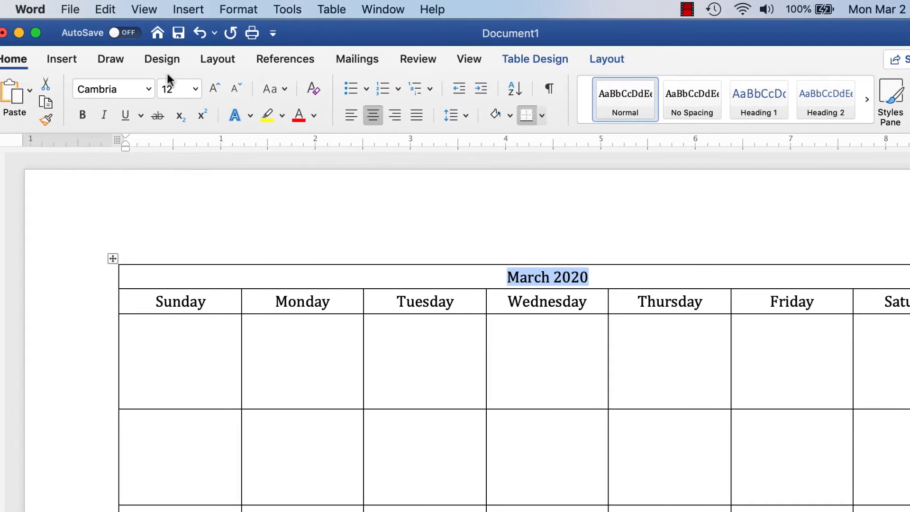
left_click(147, 89)
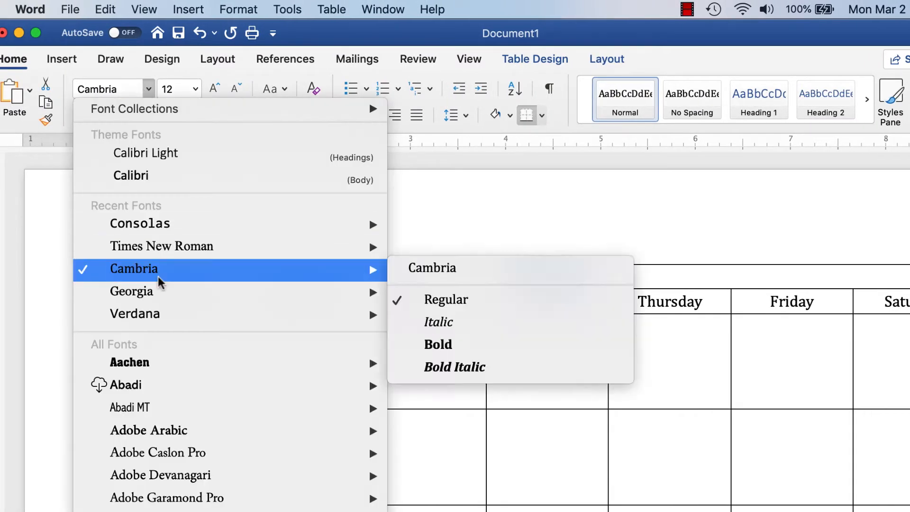
scroll(190, 379, "down", 6)
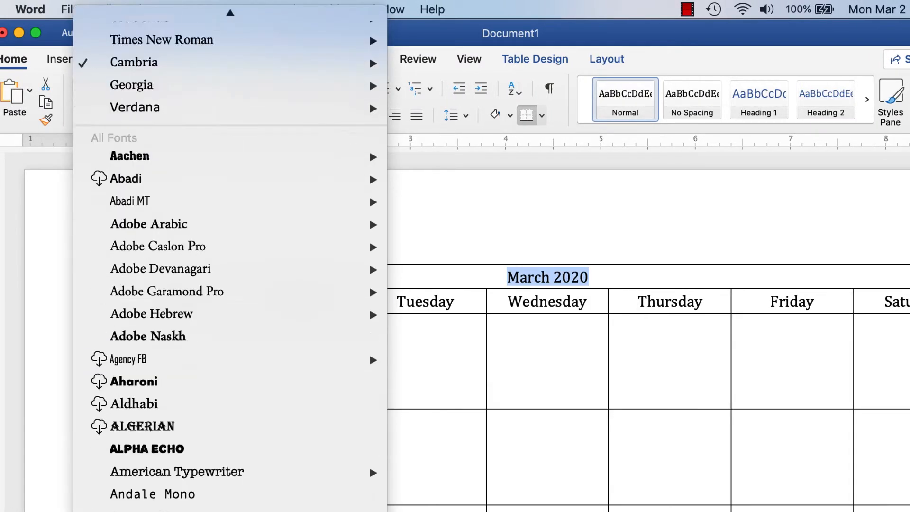
scroll(189, 364, "down", 6)
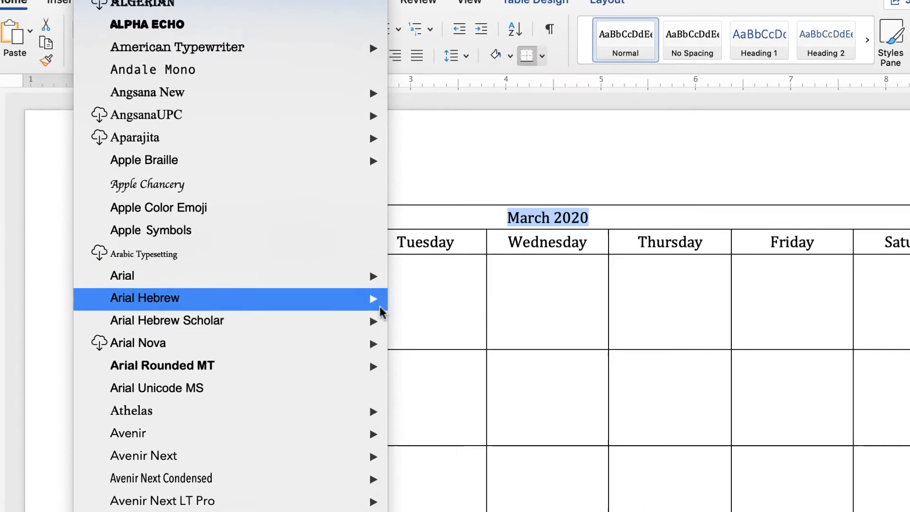
mouse_move(418, 338)
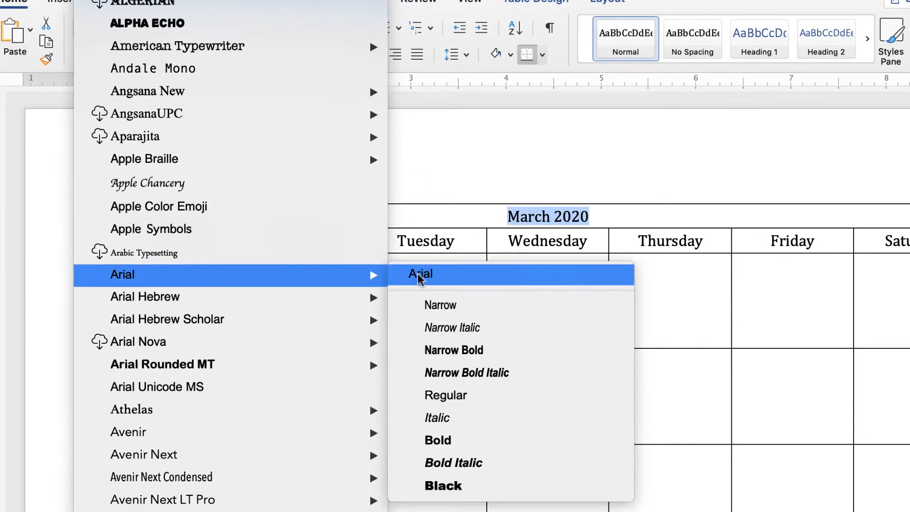
left_click(454, 483)
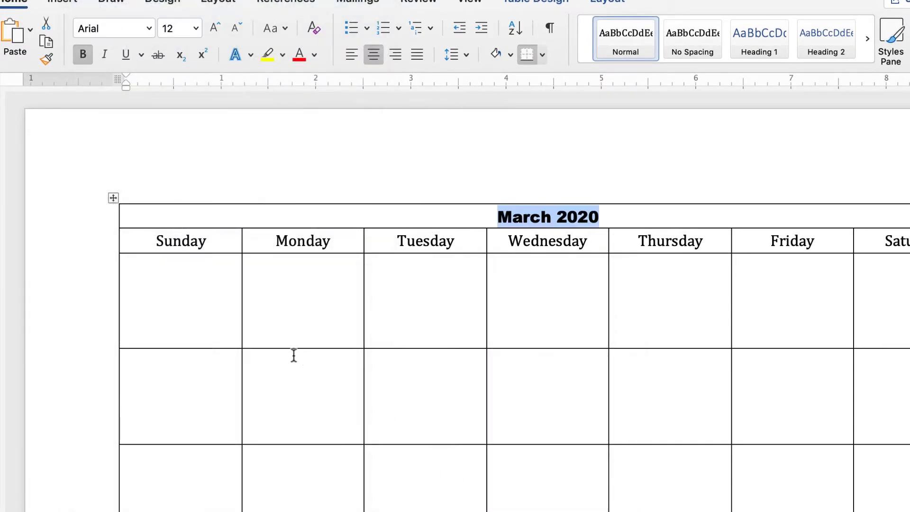
Change the font of the weekday name row to Arial Black
left_click(82, 245)
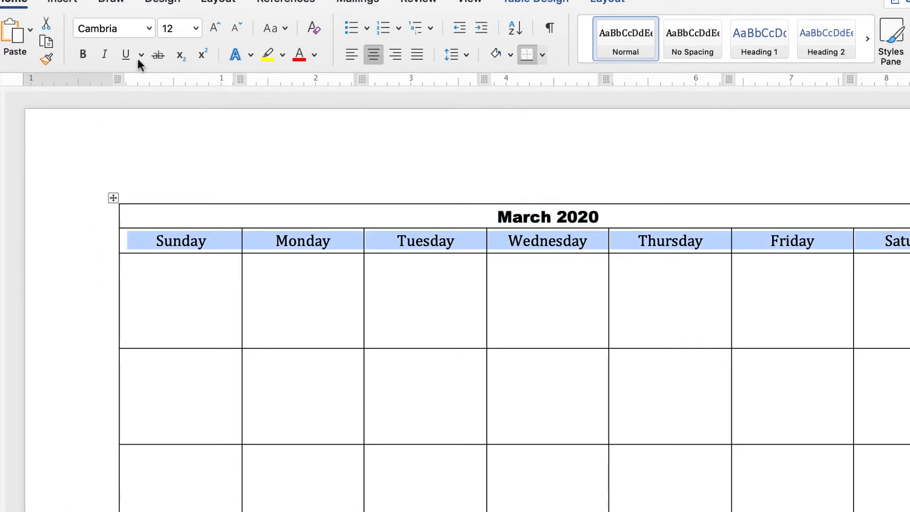
left_click(149, 28)
mouse_move(149, 166)
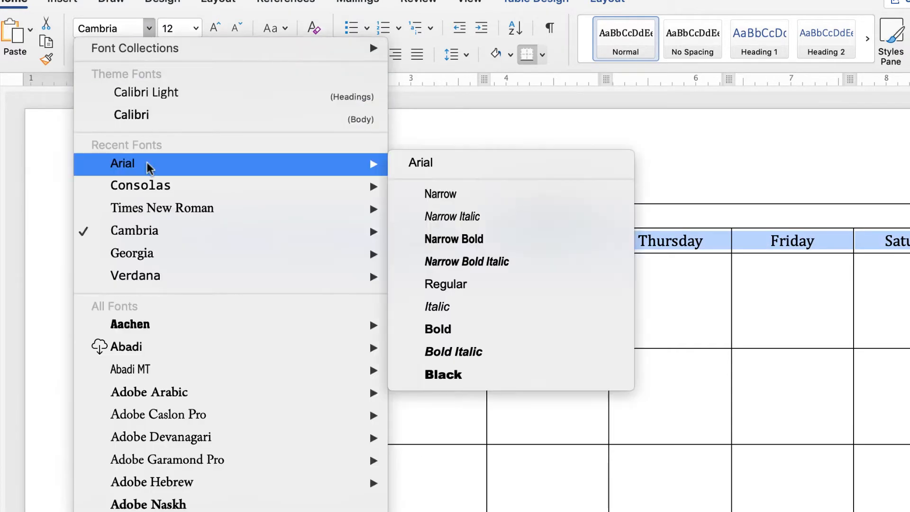
left_click(495, 376)
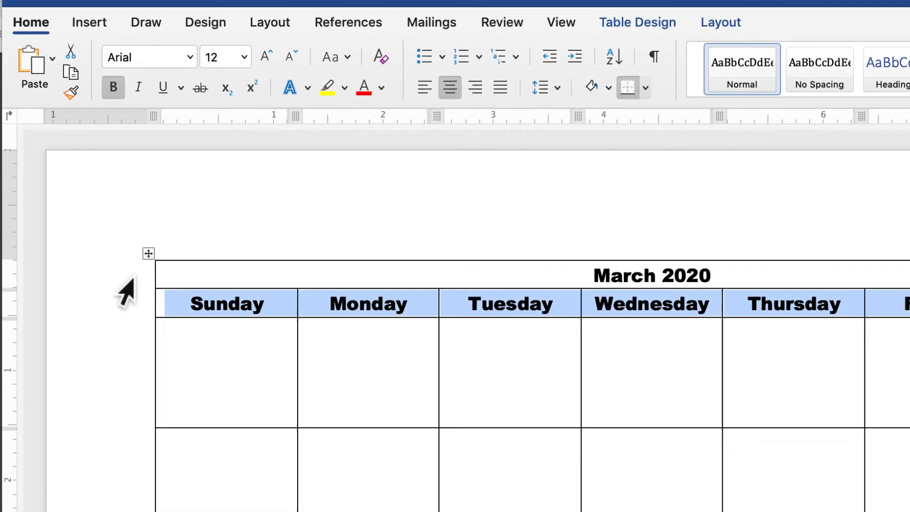
Set the font size of the March 2020 title row to 18
left_click(99, 218)
left_click(243, 57)
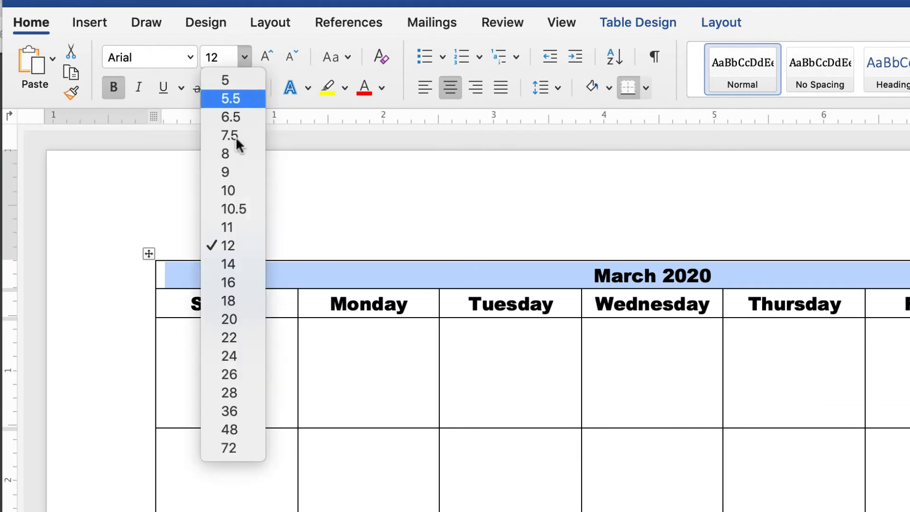
left_click(235, 300)
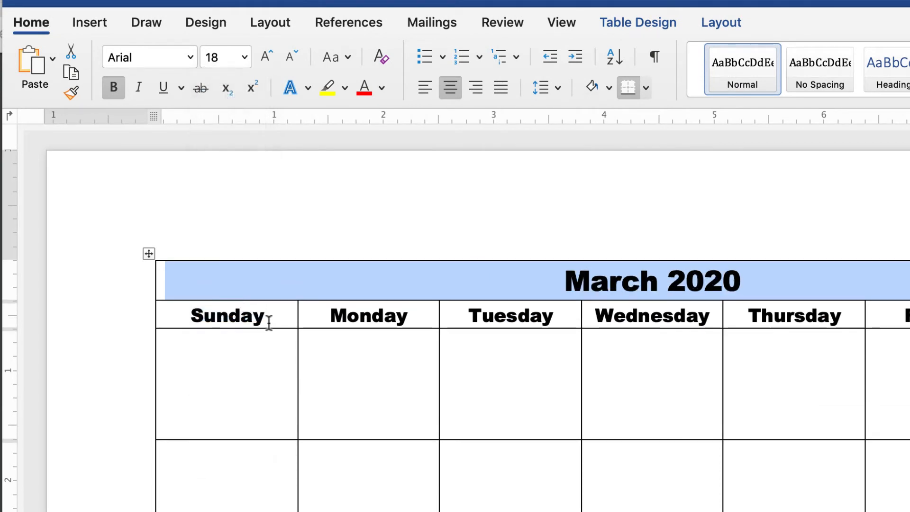
Enter the dates 1 and 2 in the first Sunday and Monday cells
left_click(215, 351)
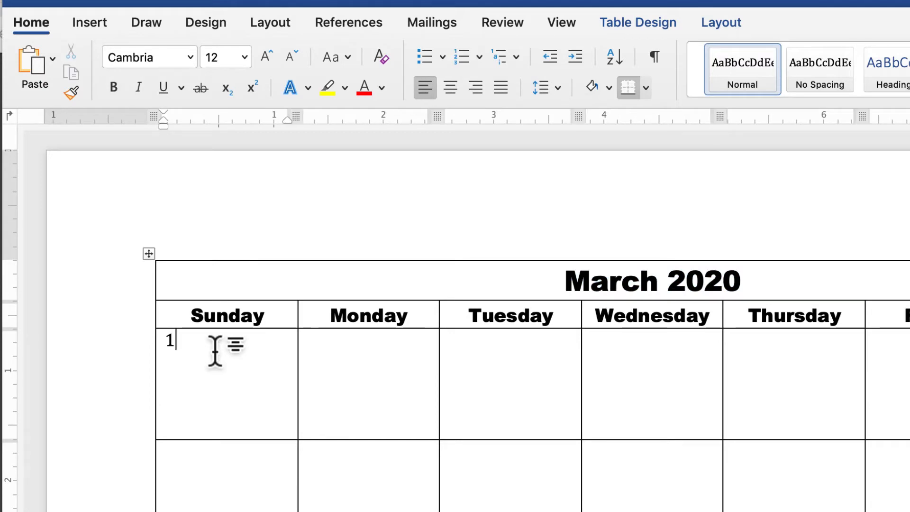
type("2")
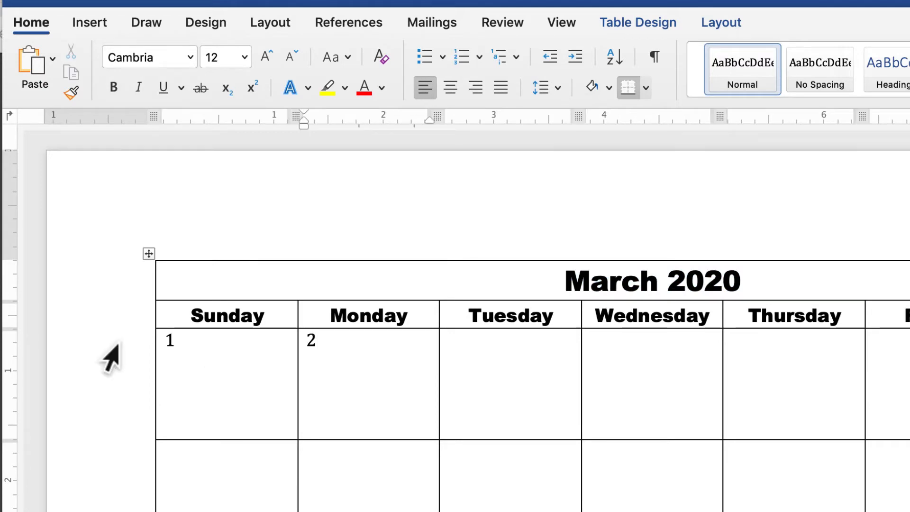
Format all the date rows below the weekday names in Arial Black at font size 14
left_click(108, 360)
left_click_drag(116, 347, 118, 421)
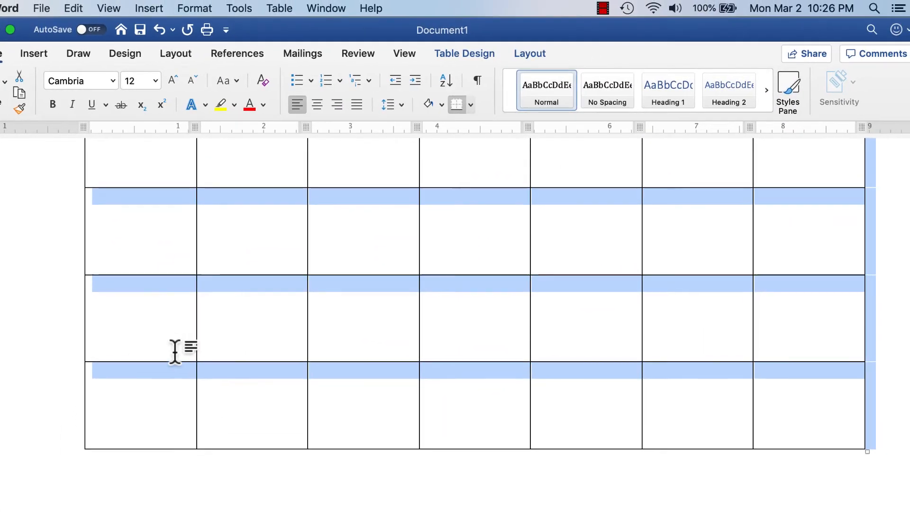
scroll(268, 402, "up", 5)
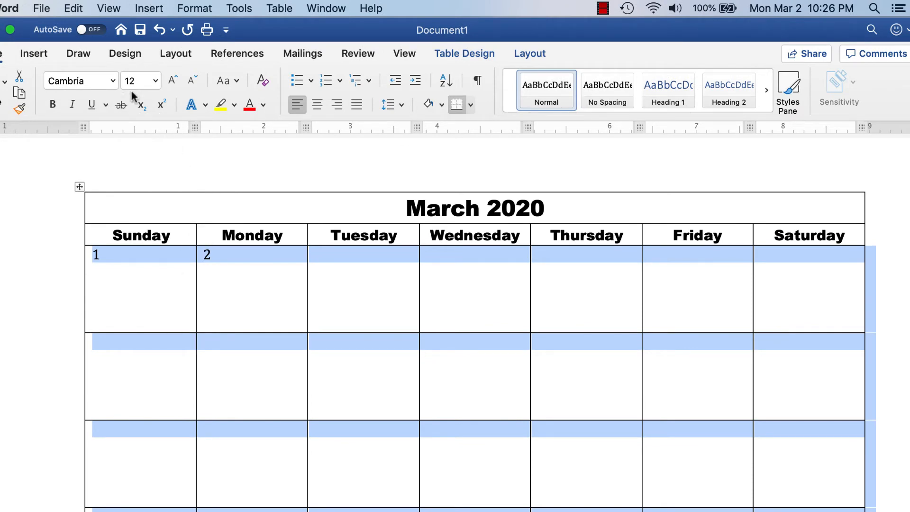
left_click(113, 81)
mouse_move(128, 213)
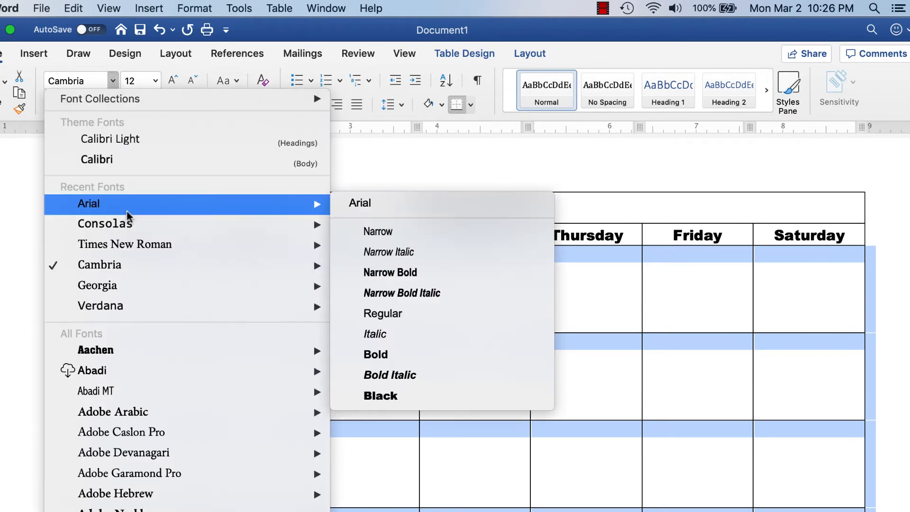
left_click(398, 402)
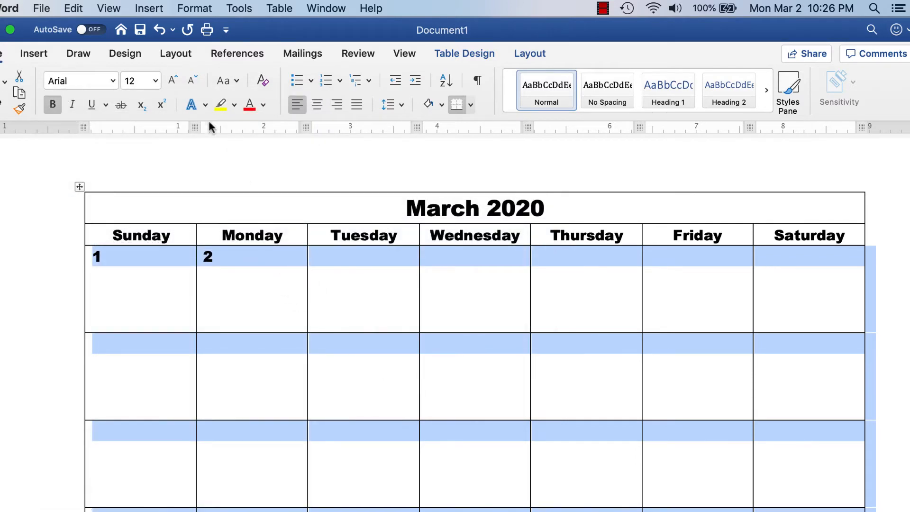
left_click(157, 80)
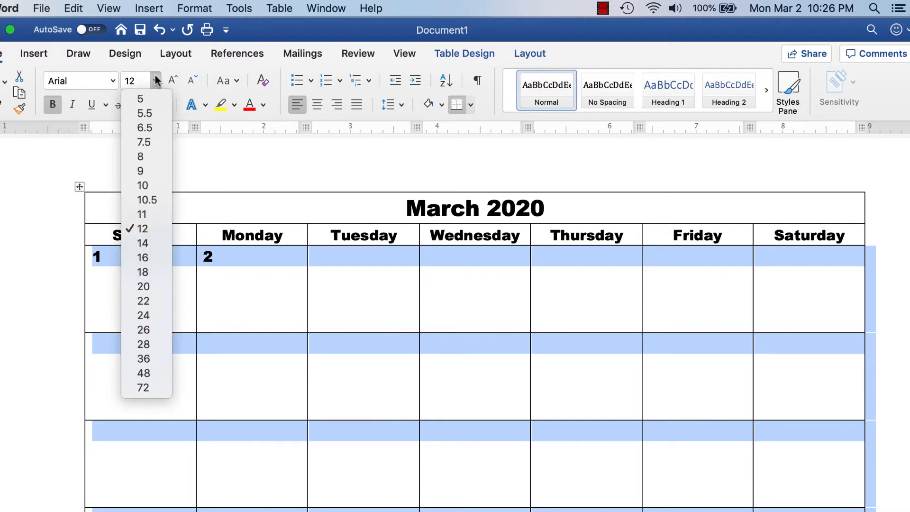
left_click(158, 246)
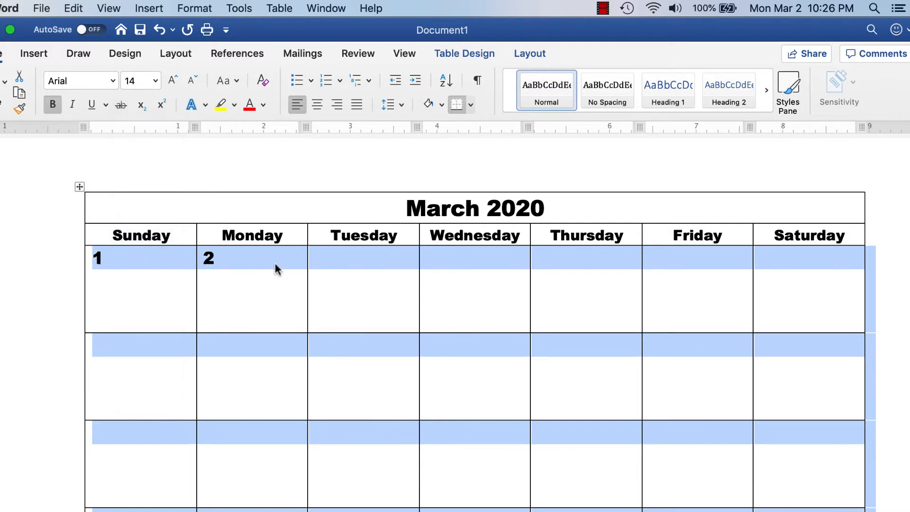
Enter the remaining March dates, 3 through 31, in consecutive cells starting at the first Tuesday
left_click(245, 264)
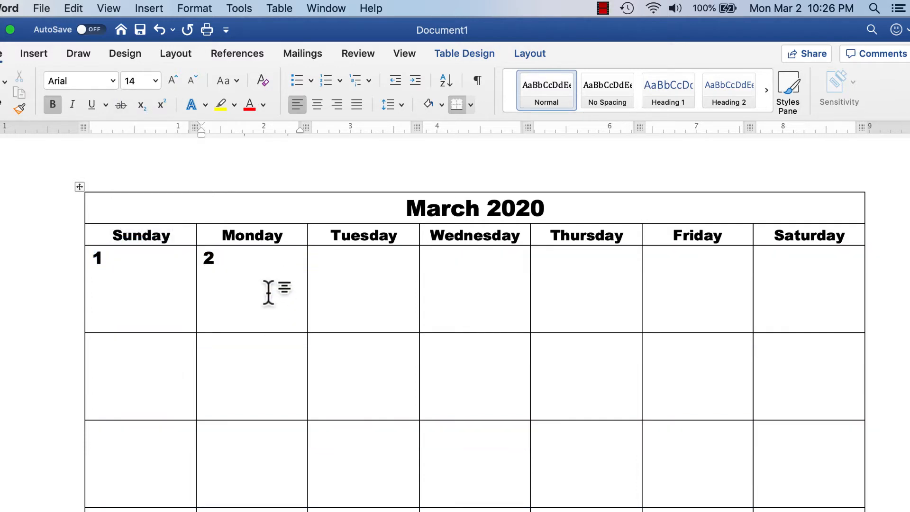
key("Tab")
type("4")
key("Tab")
type("5")
key("Tab")
type("6")
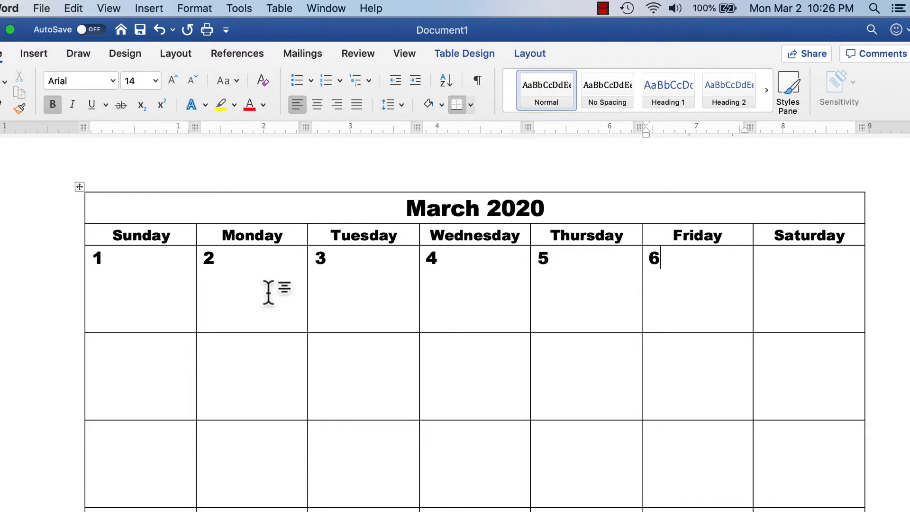
key("Tab")
type("7")
type("8")
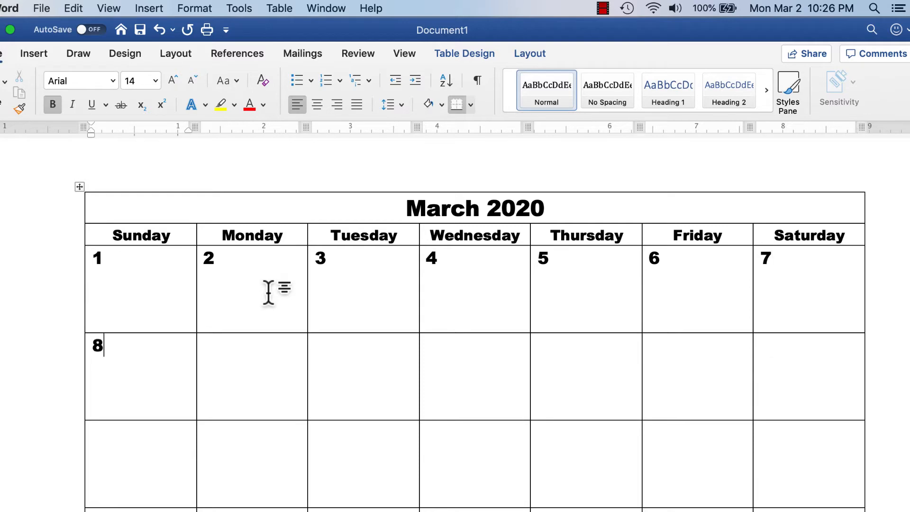
scroll(278, 339, "down", 5)
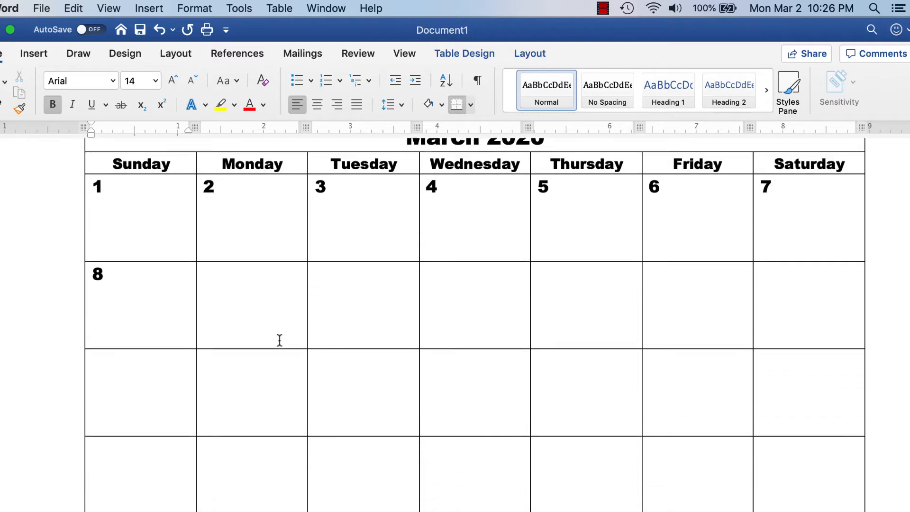
scroll(280, 340, "down", 2)
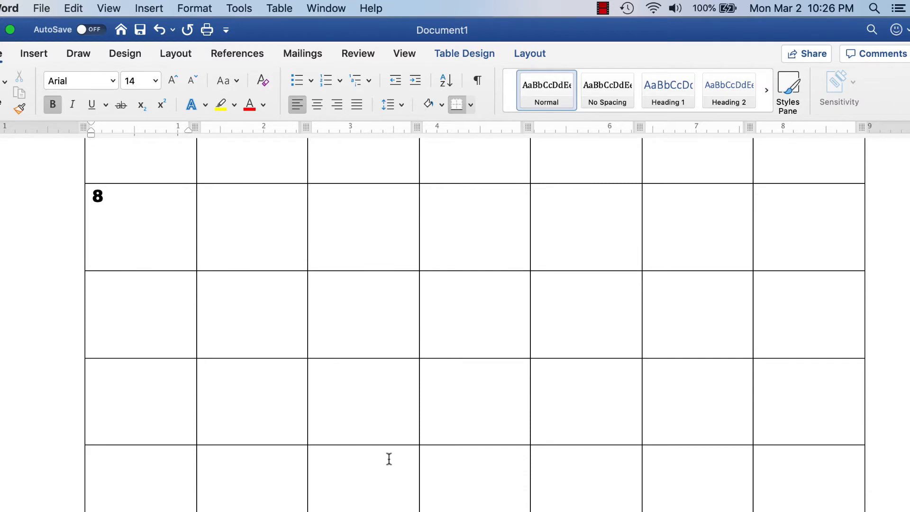
scroll(386, 459, "up", 3)
scroll(386, 466, "down", 1)
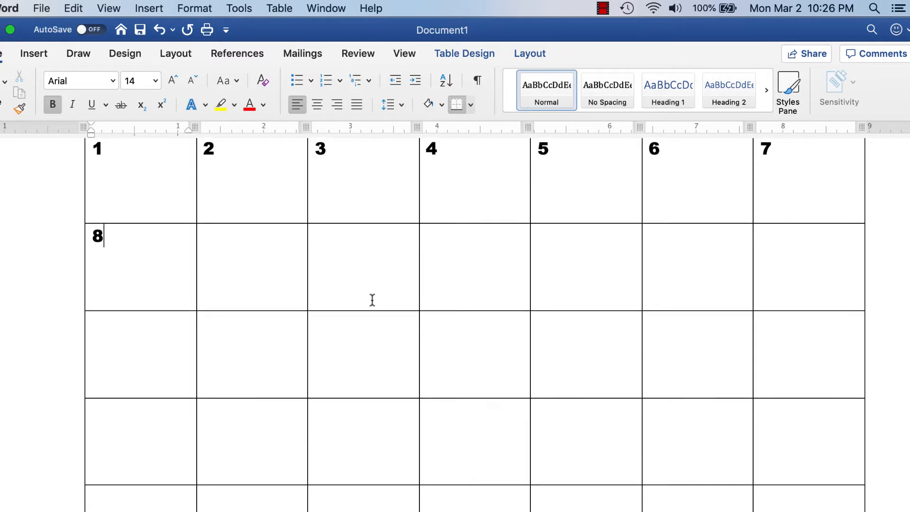
scroll(372, 300, "down", 1)
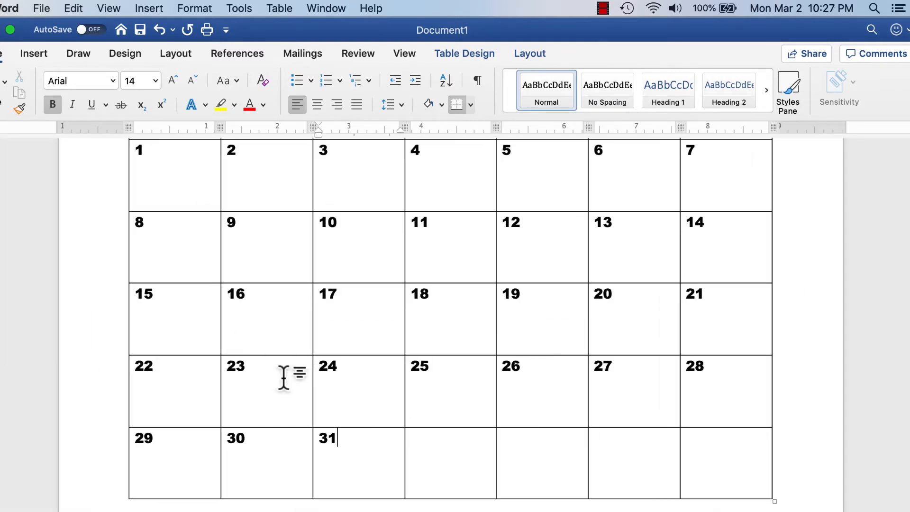
Enter the dates 1 through 4 in the last row's Wednesday to Saturday cells, after the 31
key("Tab")
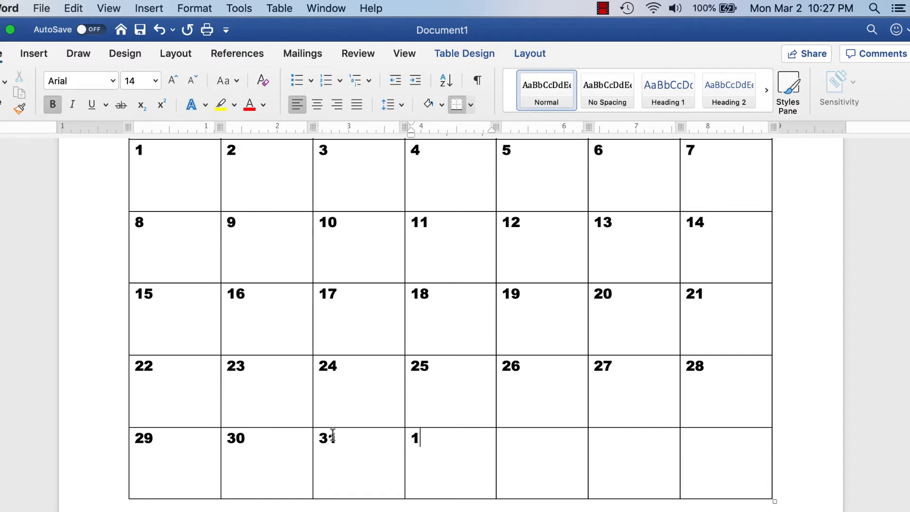
type("2")
key("Tab")
type("3")
key("Tab")
type("4")
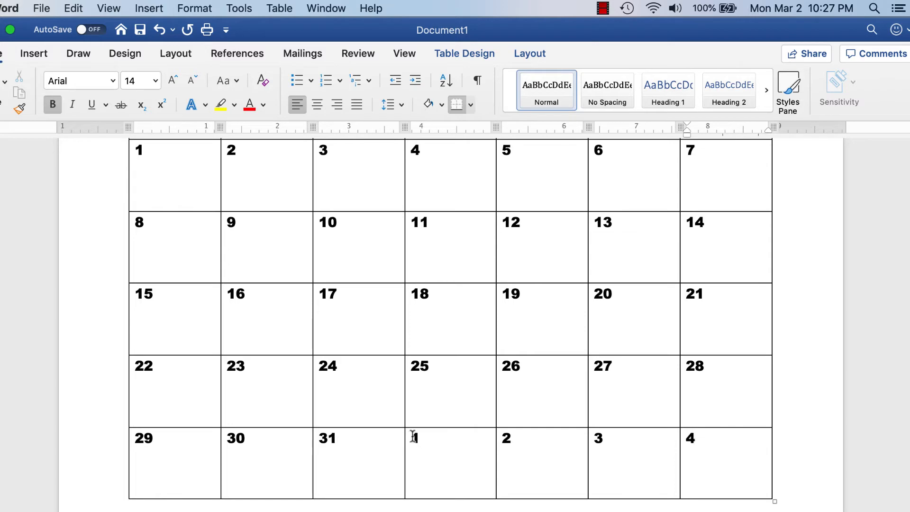
Set the font color of the dates 1 to 4 in the last row to gray
left_click_drag(412, 436, 698, 448)
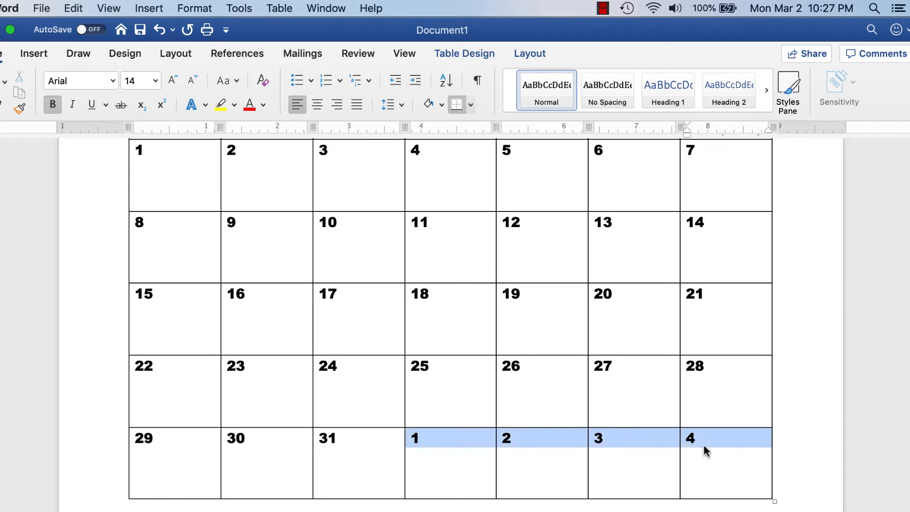
scroll(609, 405, "up", 3)
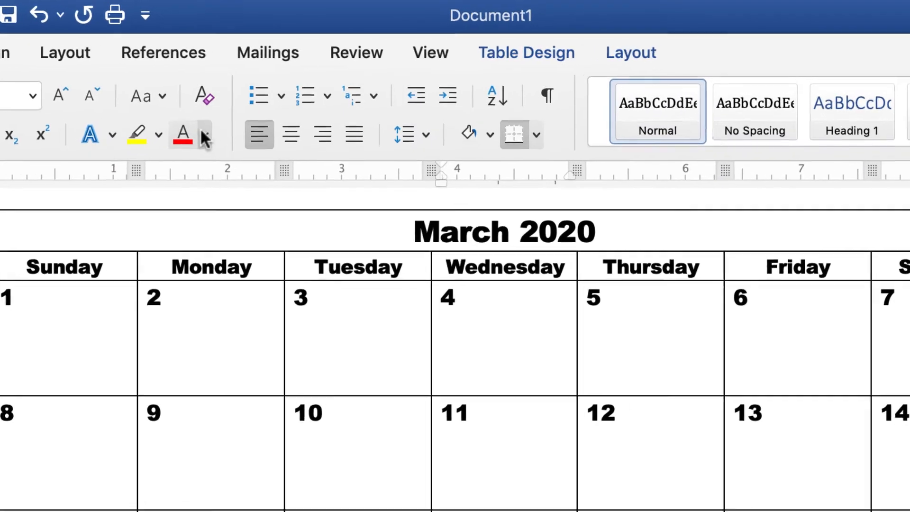
left_click(263, 105)
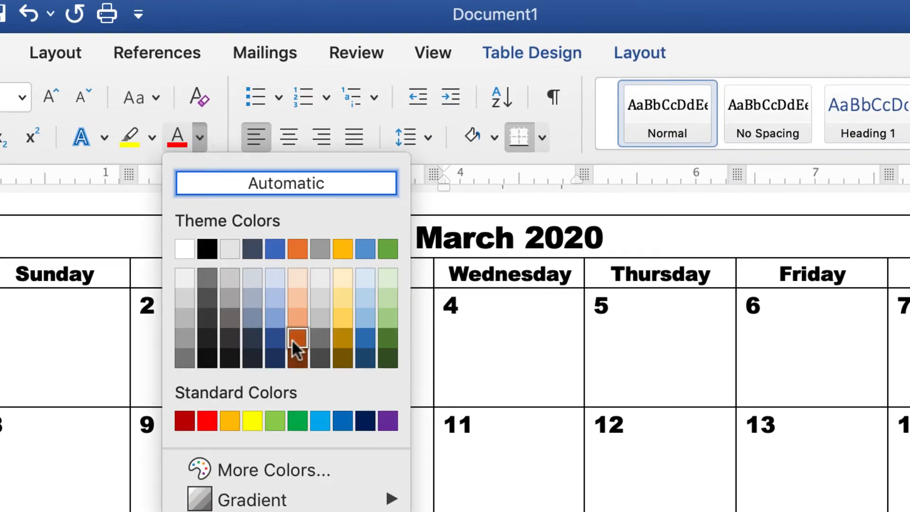
left_click(230, 297)
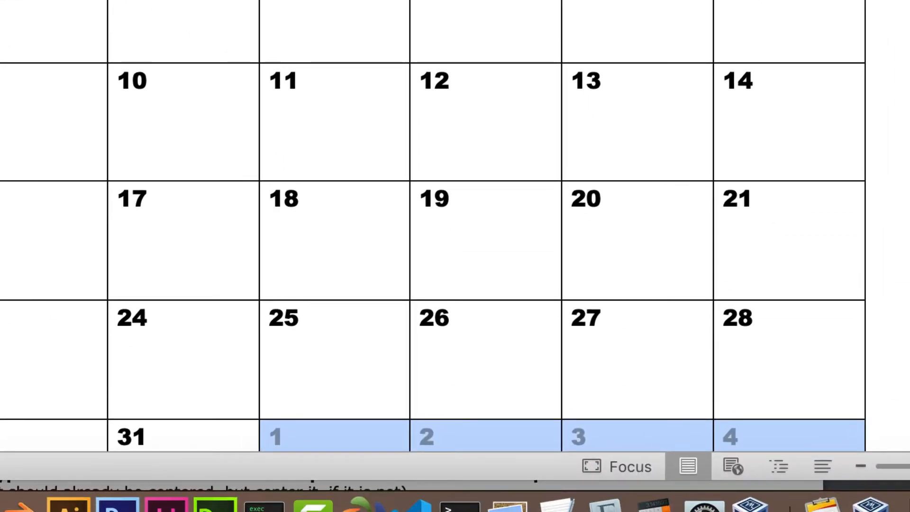
Shade the March 2020 title row light green
left_click(38, 207)
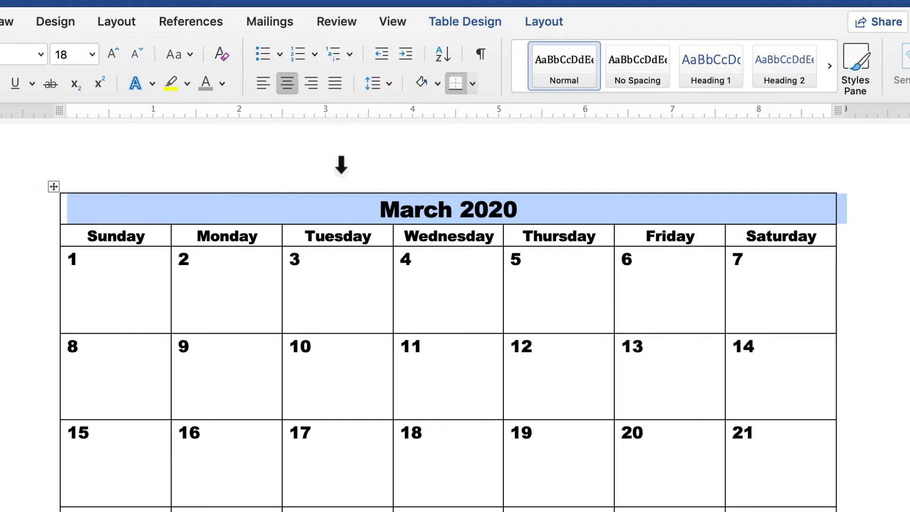
left_click(434, 88)
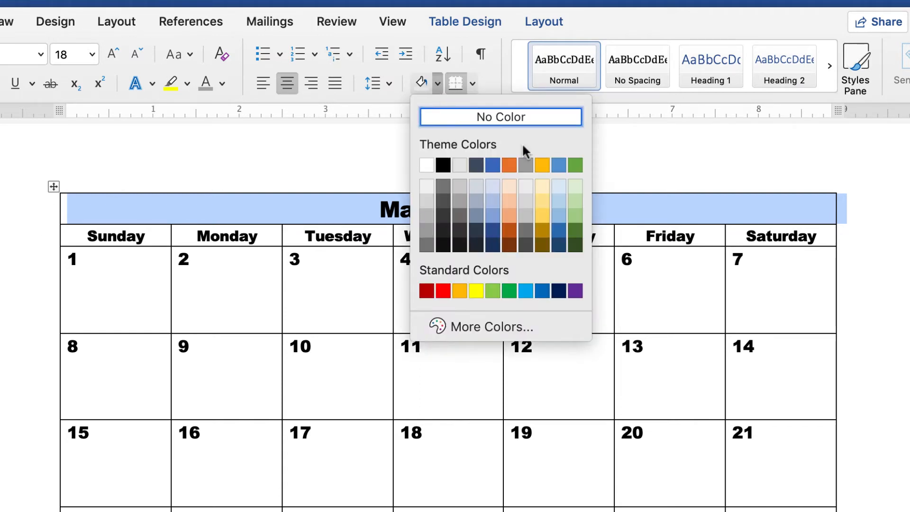
left_click(574, 199)
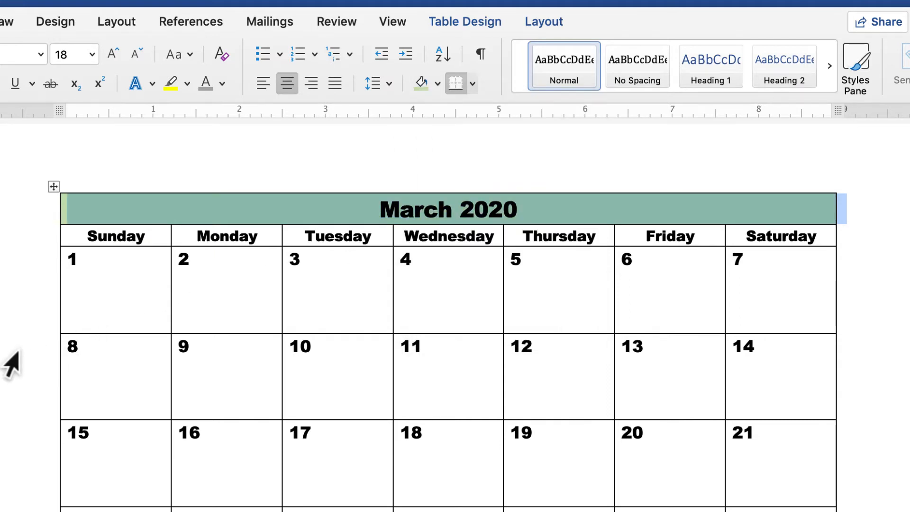
Shade the week rows 8–14 and 22–28 with the same light green as the title row
left_click(11, 365)
scroll(10, 365, "down", 3)
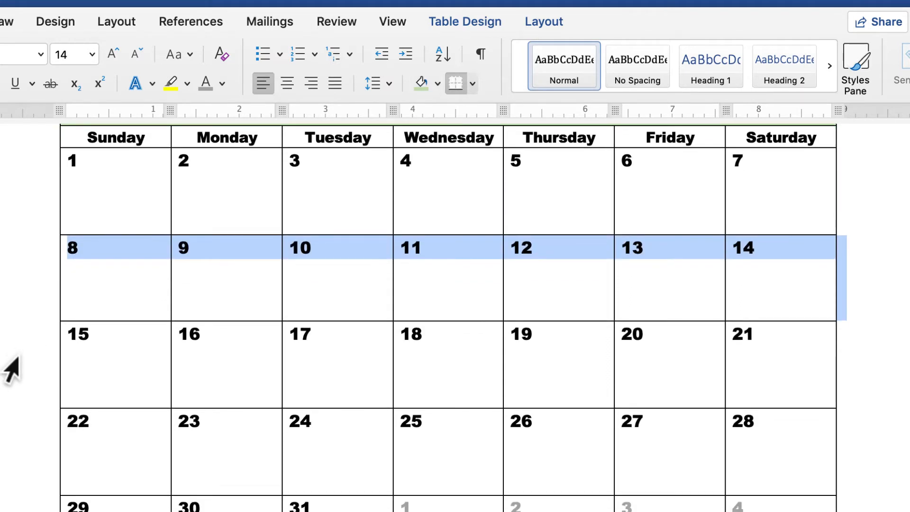
left_click(12, 429, "super")
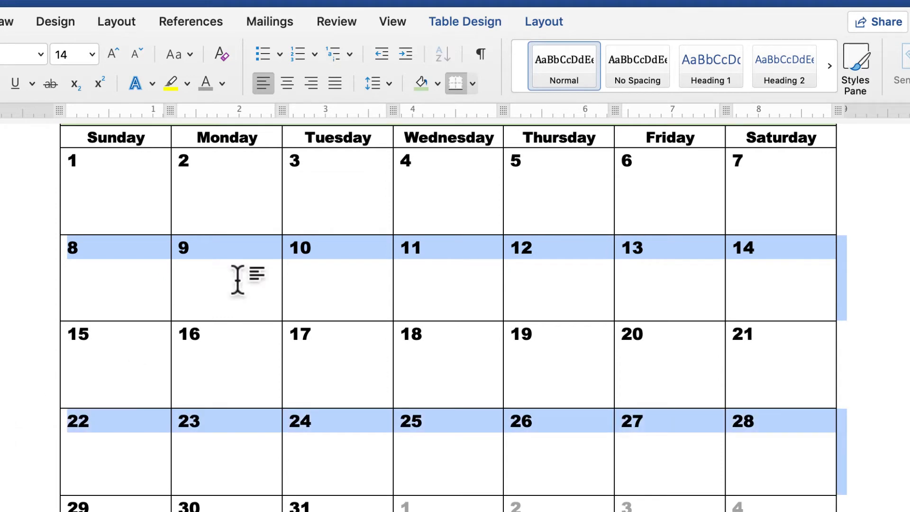
left_click(423, 83)
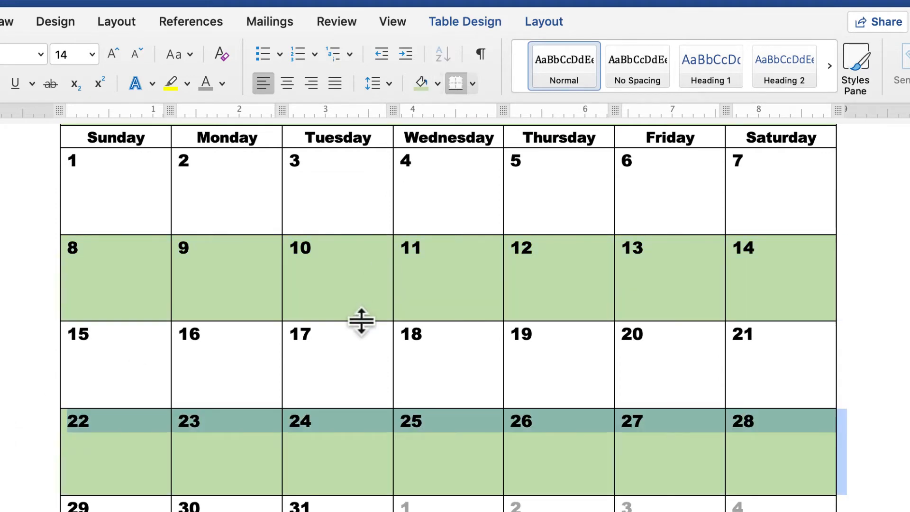
Shade the weekday name row dark green and set its font color to white
scroll(362, 318, "up", 3)
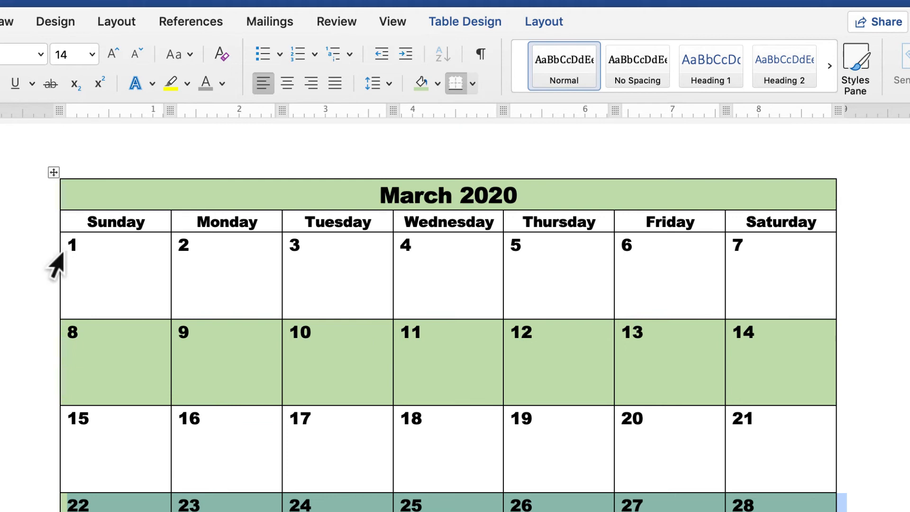
left_click(27, 223)
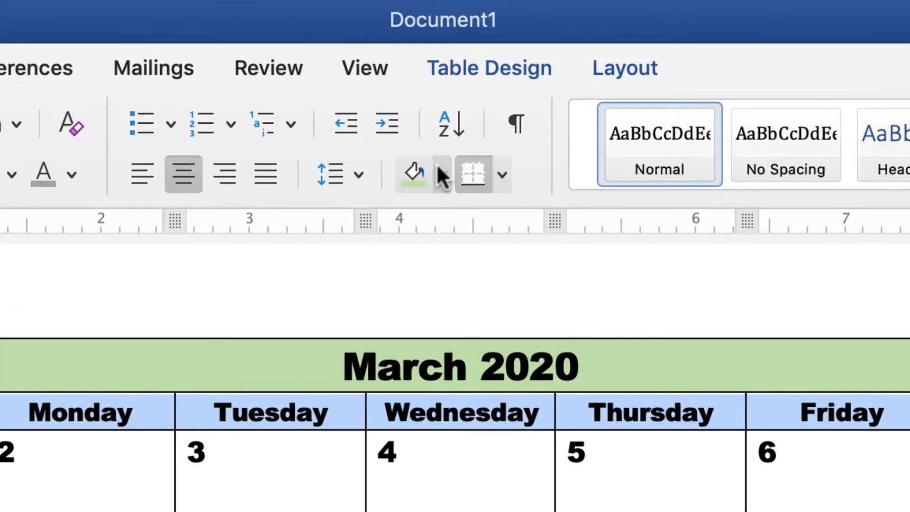
left_click(439, 113)
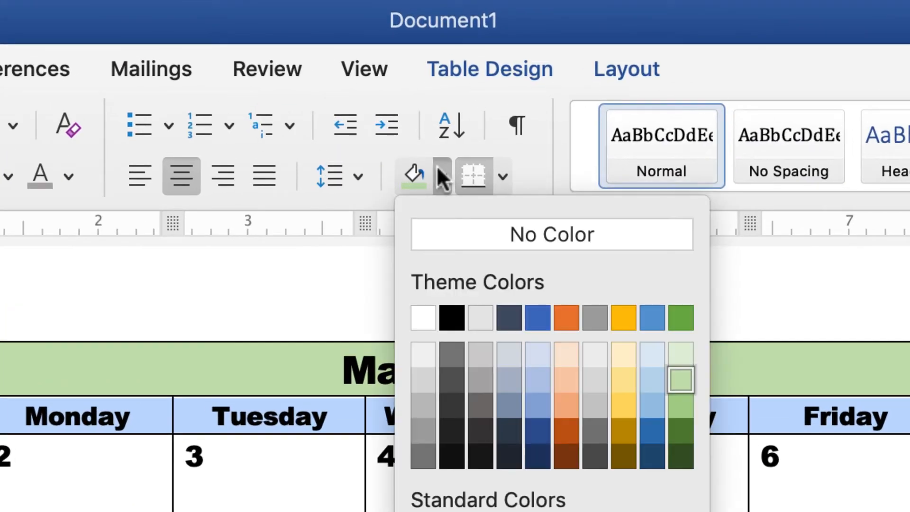
left_click(680, 423)
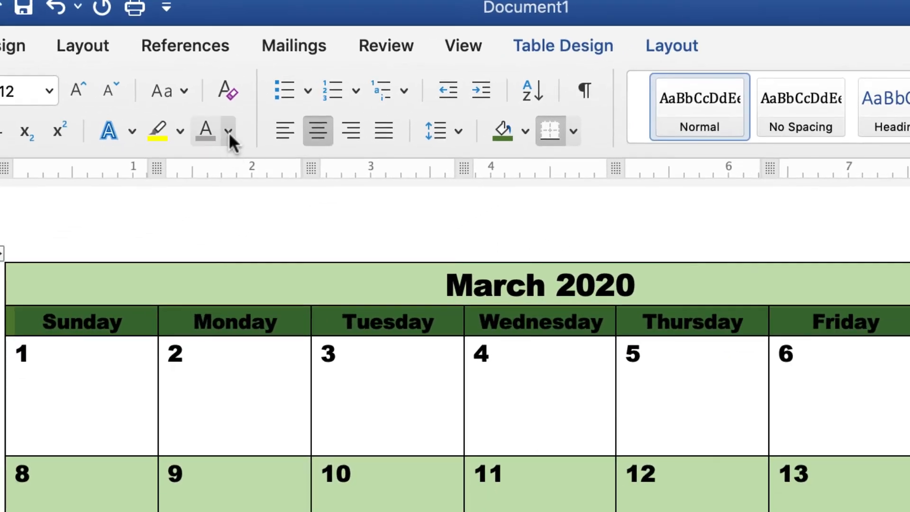
left_click(212, 138)
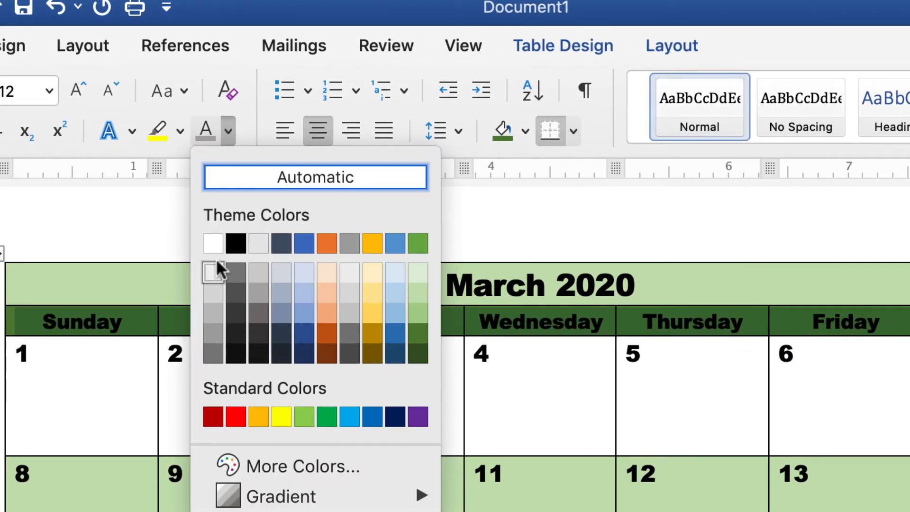
left_click(213, 244)
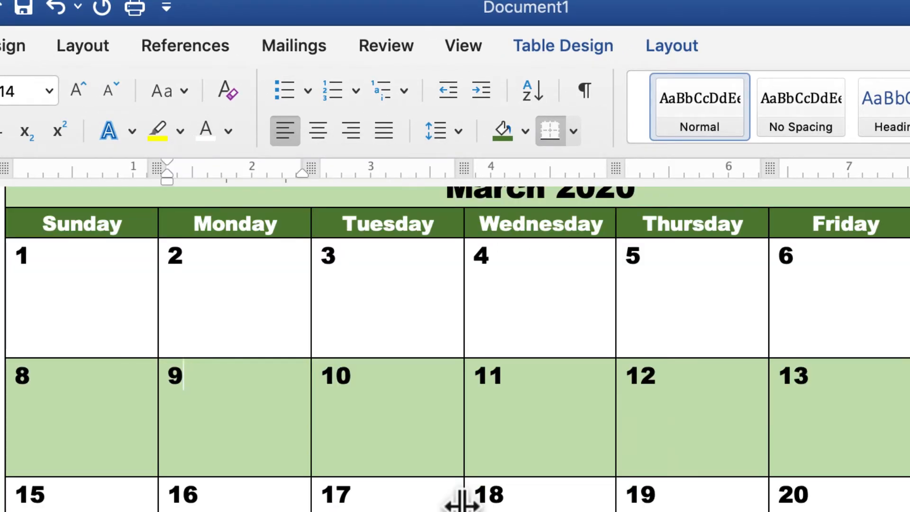
Set the font color of the March 2020 title to very dark green
scroll(462, 502, "up", 3)
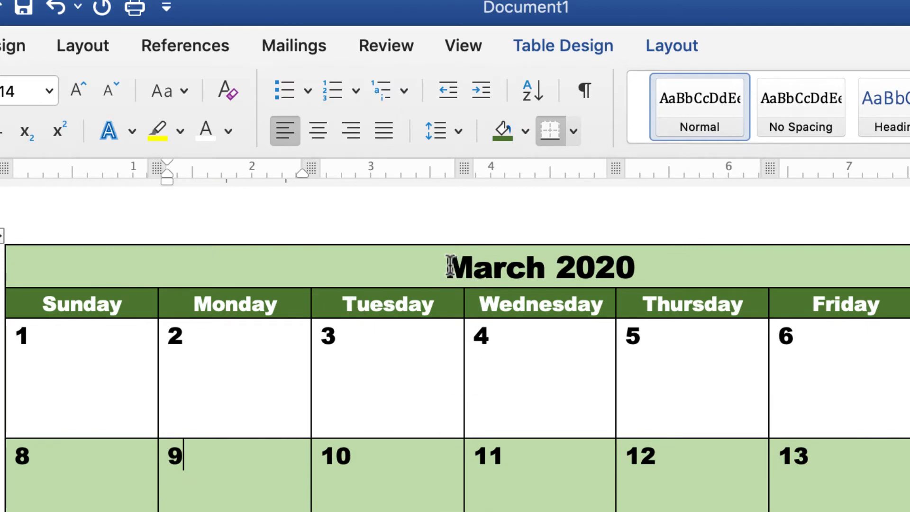
left_click(49, 218)
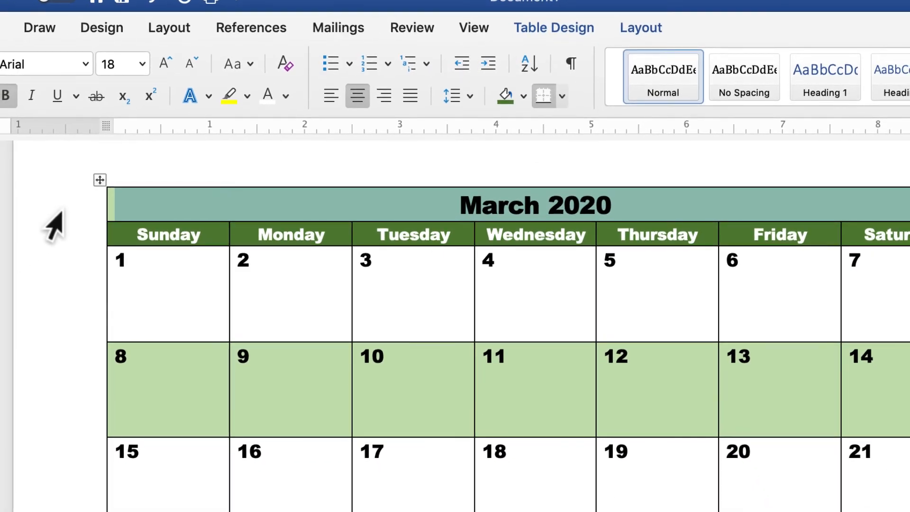
left_click(285, 96)
left_click(437, 275)
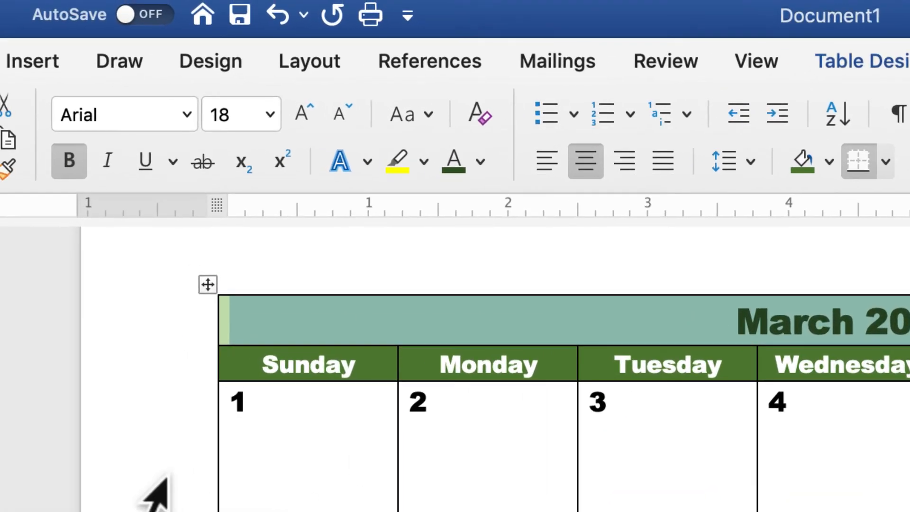
Apply dark green borders 2 ¼ pt wide to all cells of the whole calendar table
left_click(206, 284)
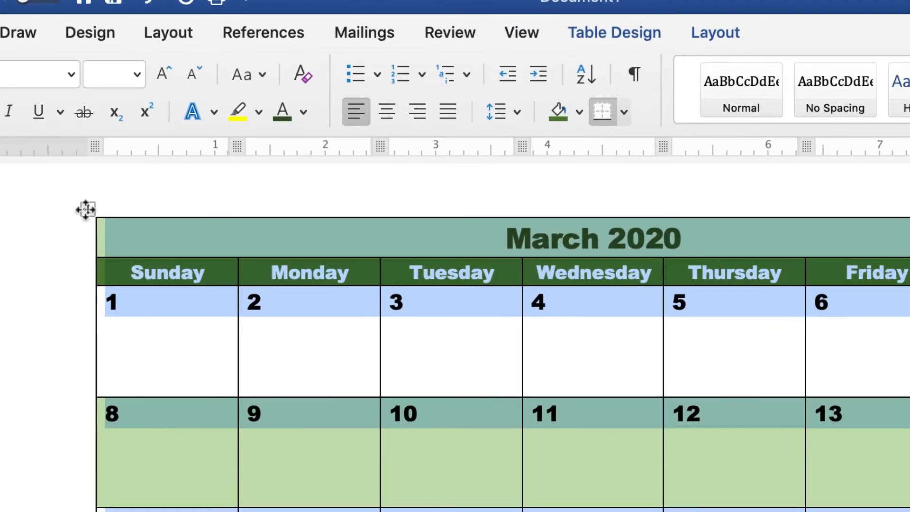
left_click(716, 32)
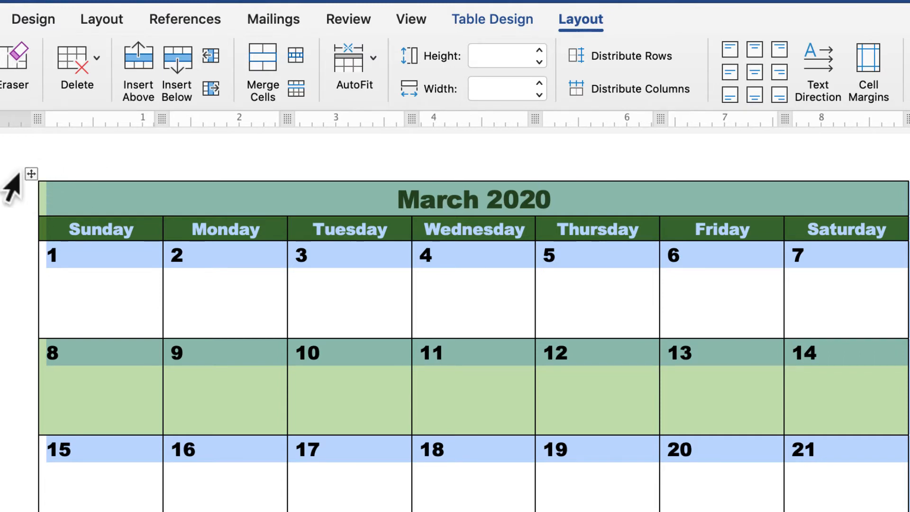
left_click(1, 71)
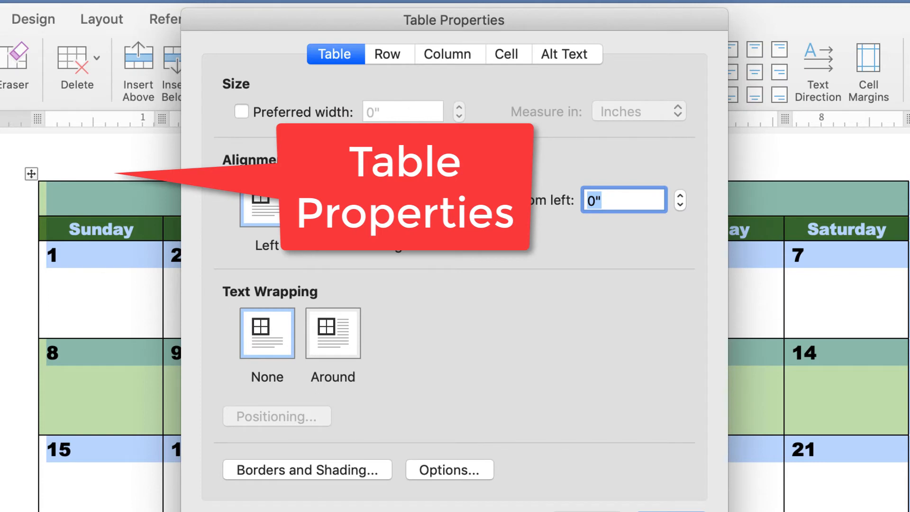
left_click(347, 468)
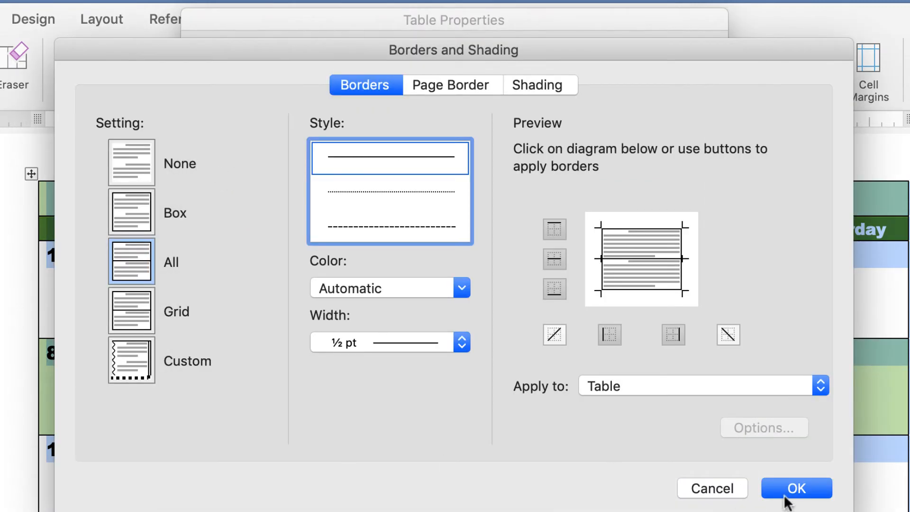
left_click(710, 488)
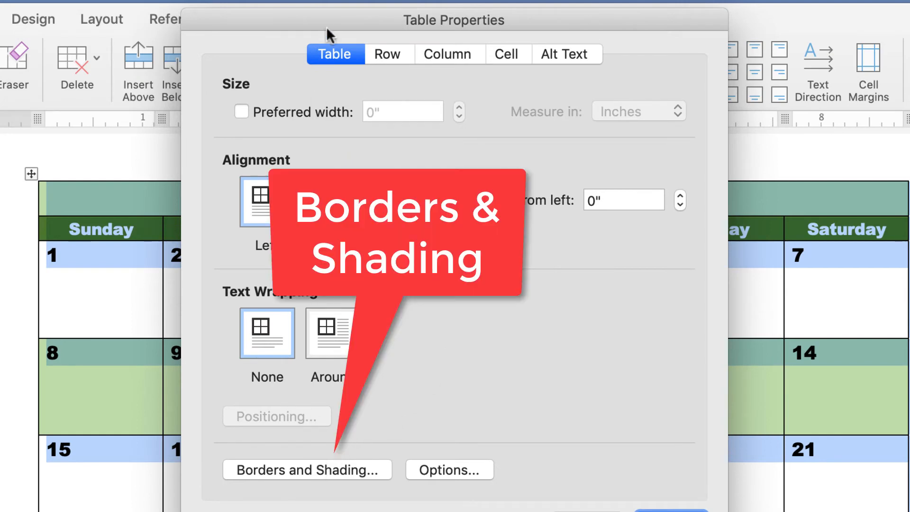
left_click(309, 468)
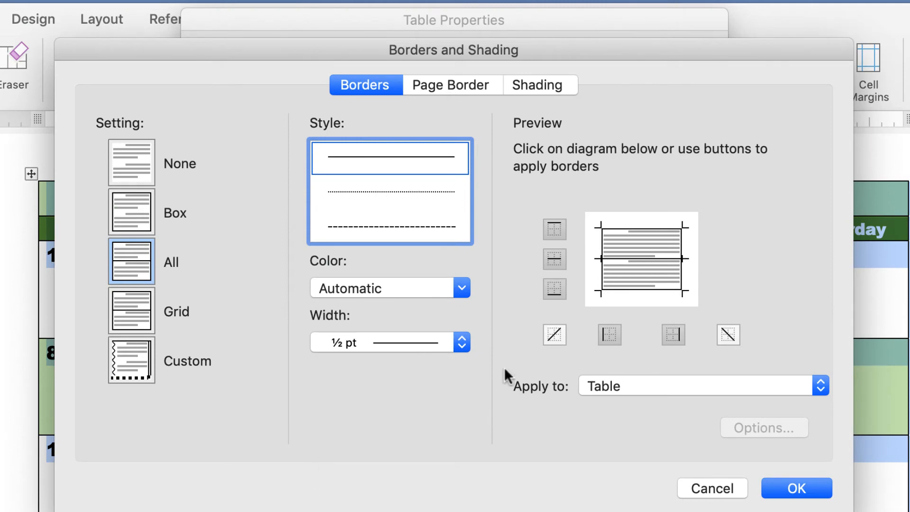
left_click(461, 287)
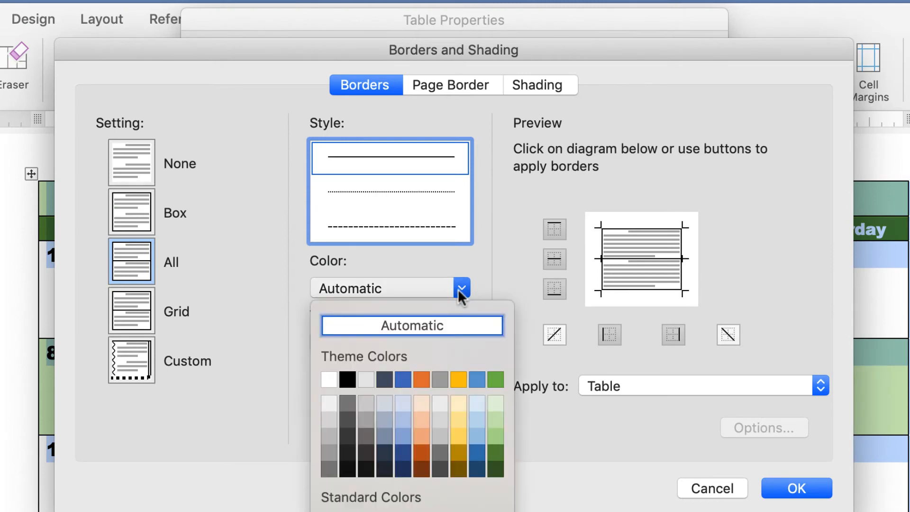
left_click(496, 448)
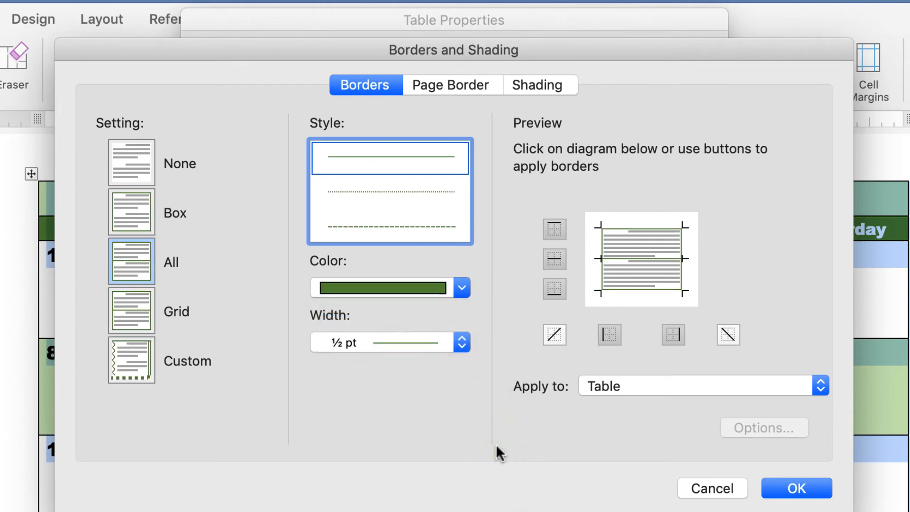
left_click(460, 342)
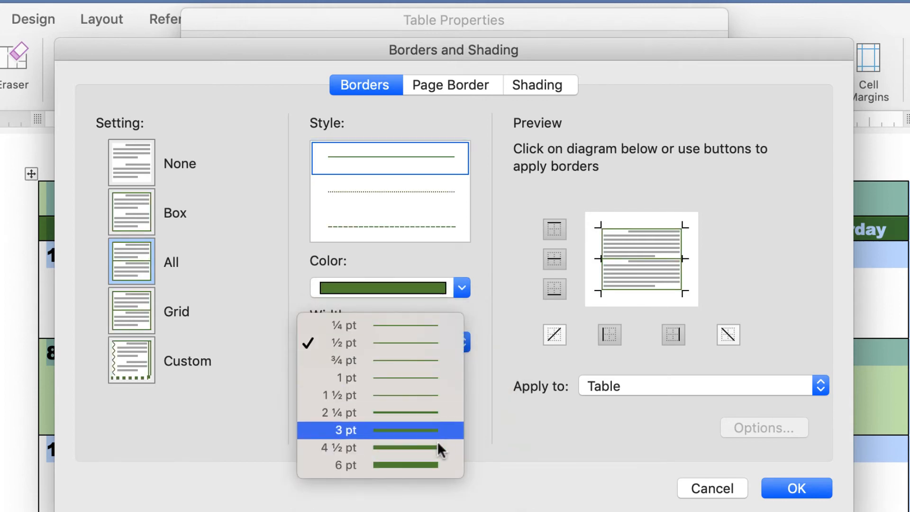
left_click(440, 410)
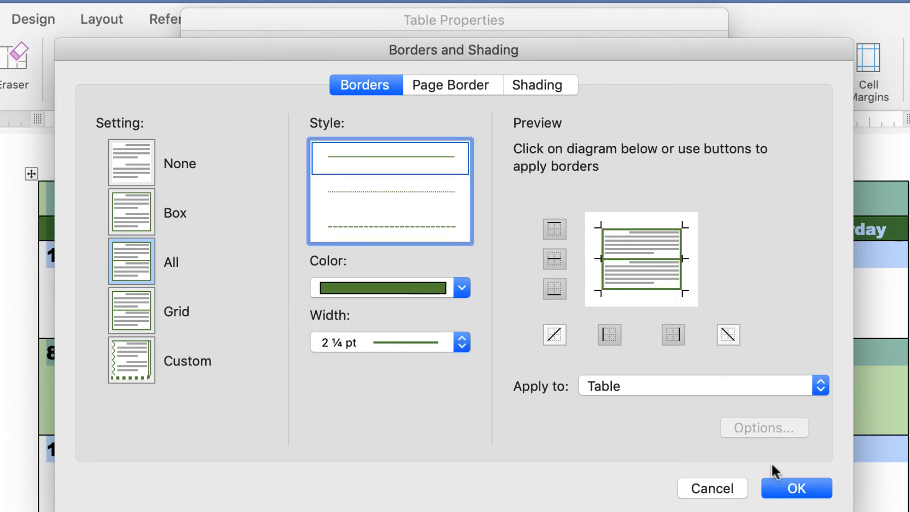
left_click(799, 488)
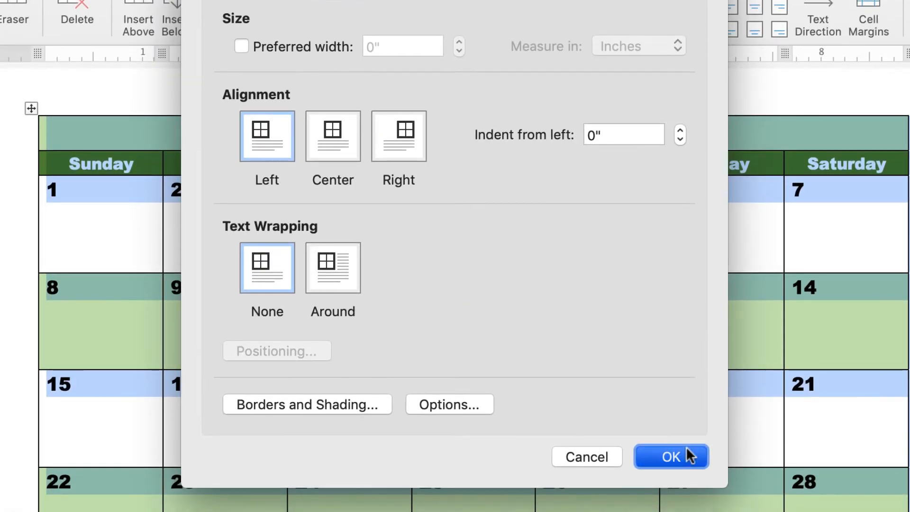
left_click(687, 450)
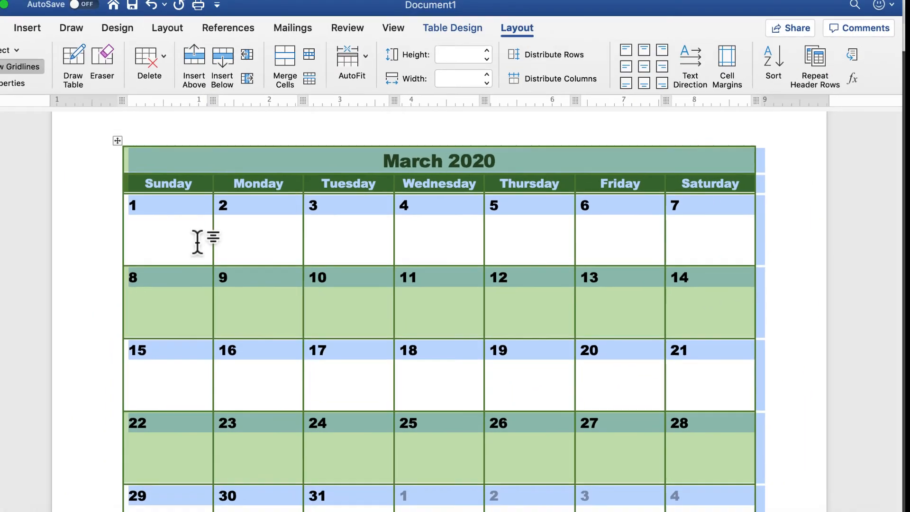
Examine the green borders around the title, weekday and date rows up close and across the full calendar page
left_click(113, 234)
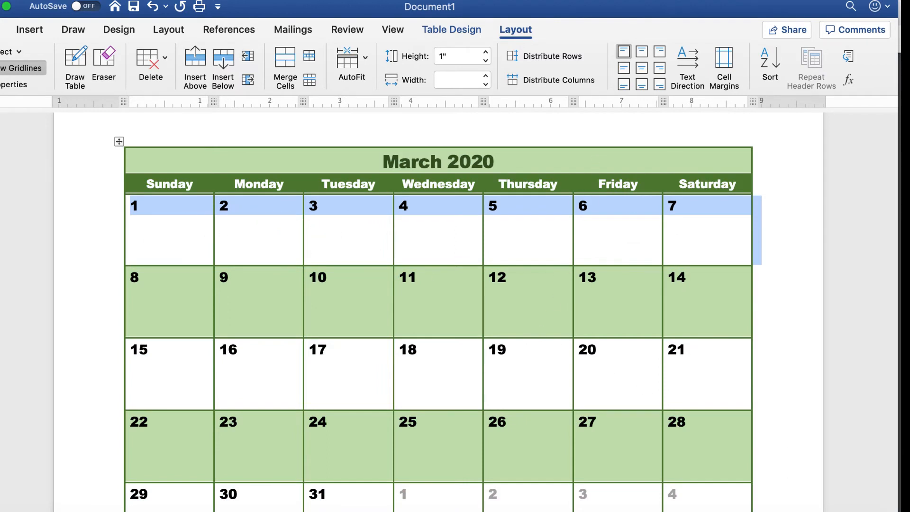
scroll(588, 255, "up", 3)
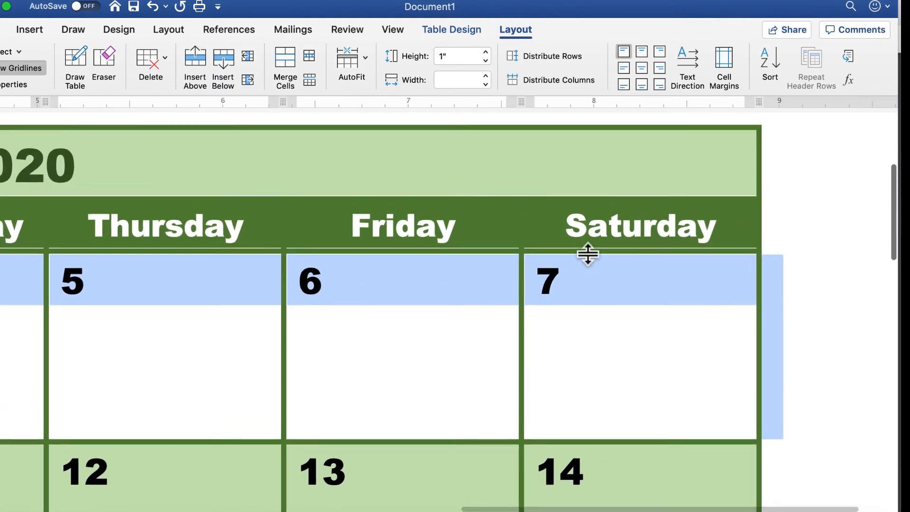
scroll(471, 229, "left", 10)
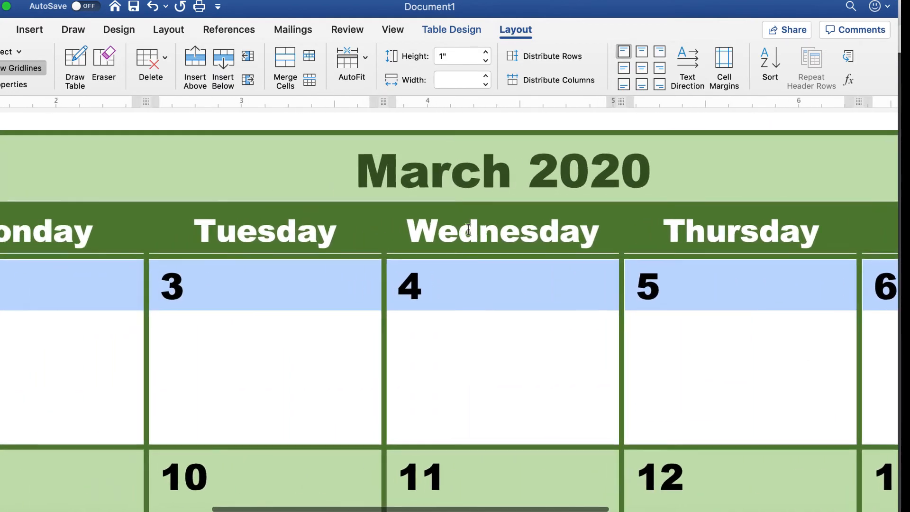
scroll(468, 230, "left", 10)
left_click(367, 262)
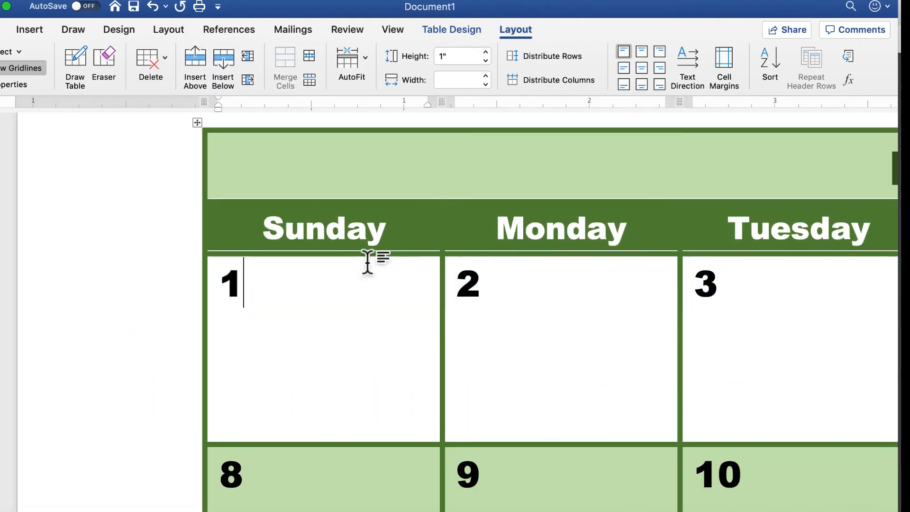
left_click(805, 510)
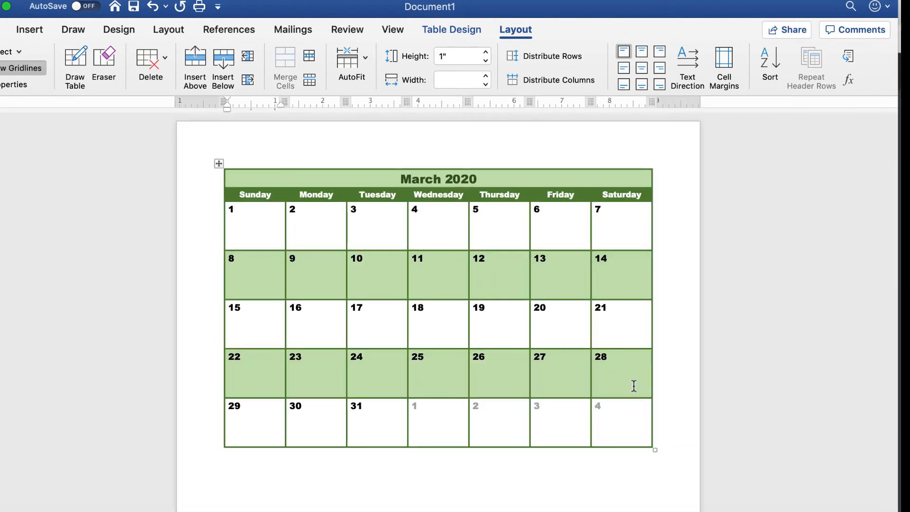
scroll(710, 348, "down", 2)
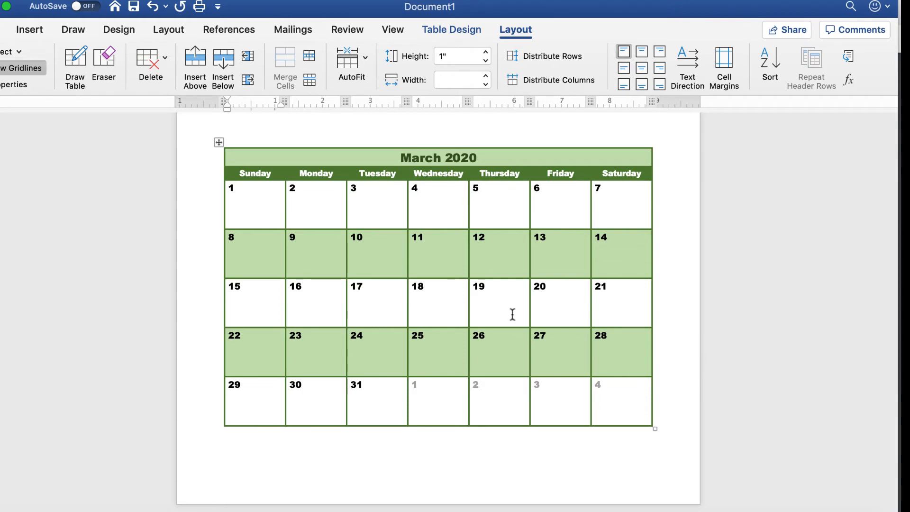
Set the font color of the date 17 to standard green and place the cursor after the number
left_click_drag(364, 283, 353, 283)
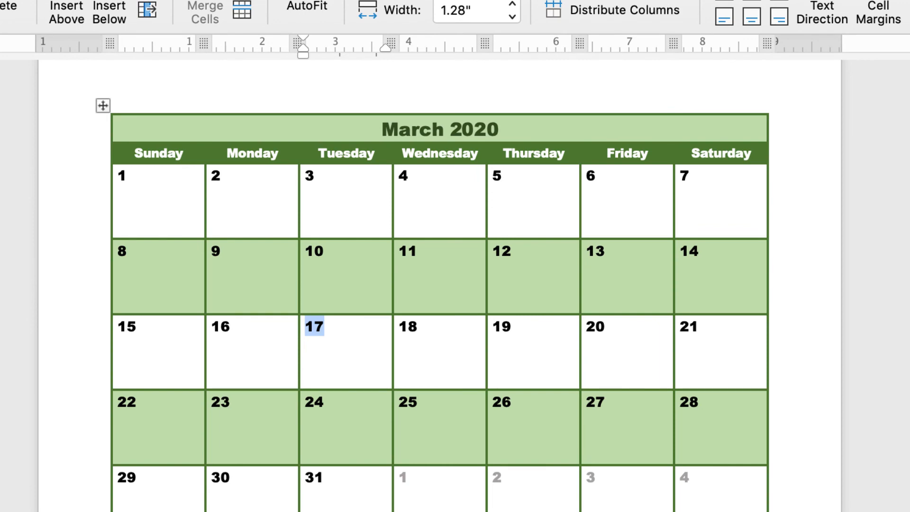
left_click(0, 0)
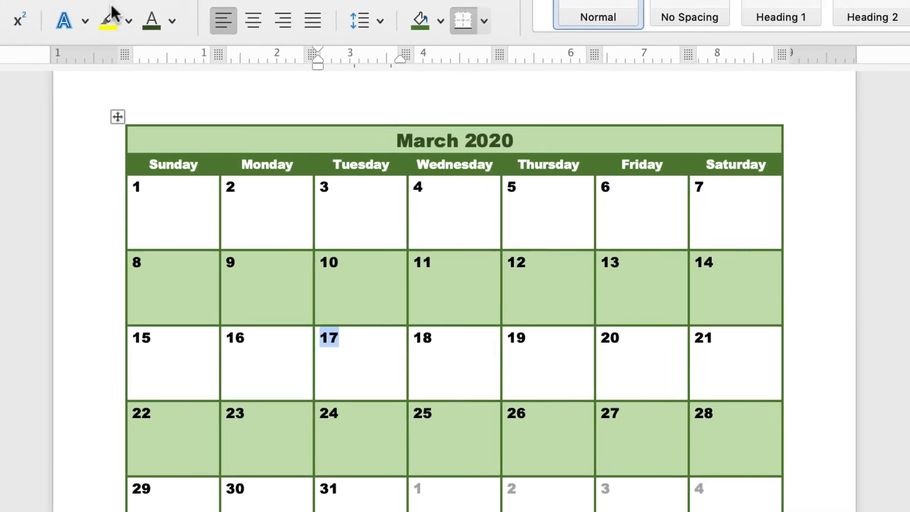
left_click(157, 10)
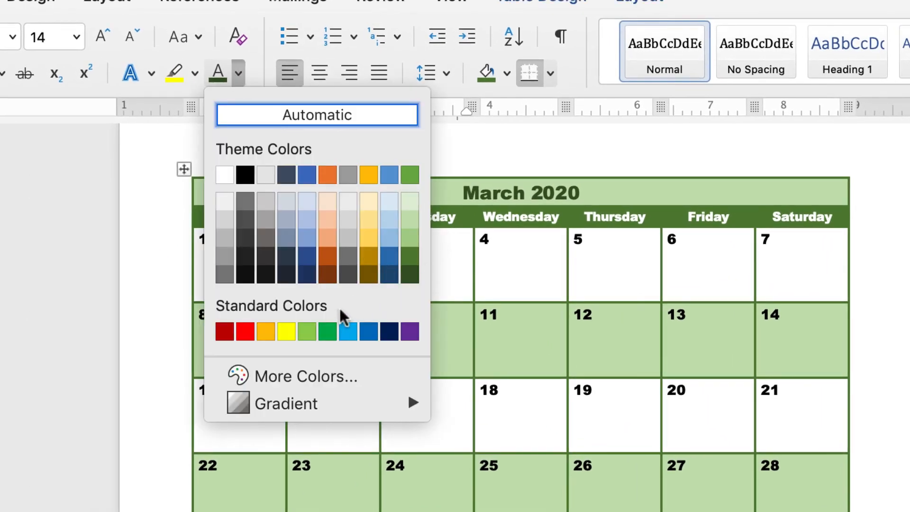
left_click(327, 327)
left_click(437, 389)
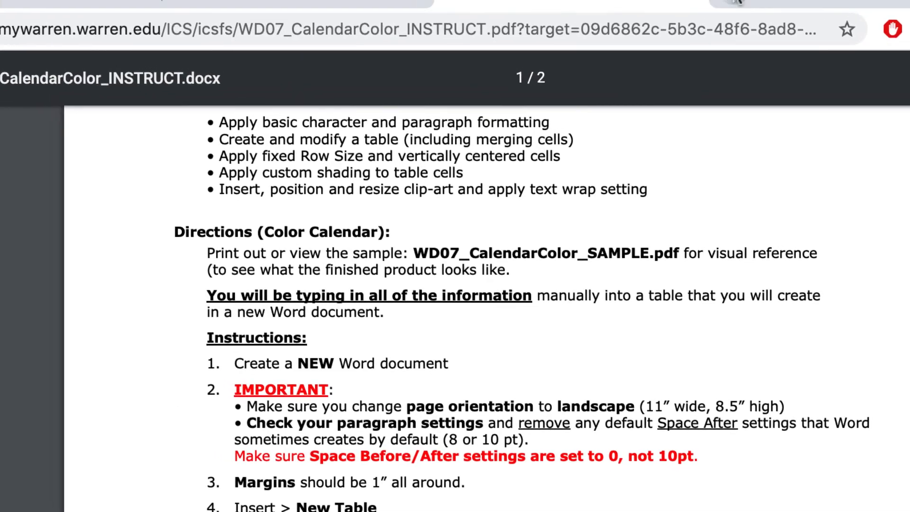
Switch to Chrome and search Google Images for leprechaun in a new tab
left_click(837, 46)
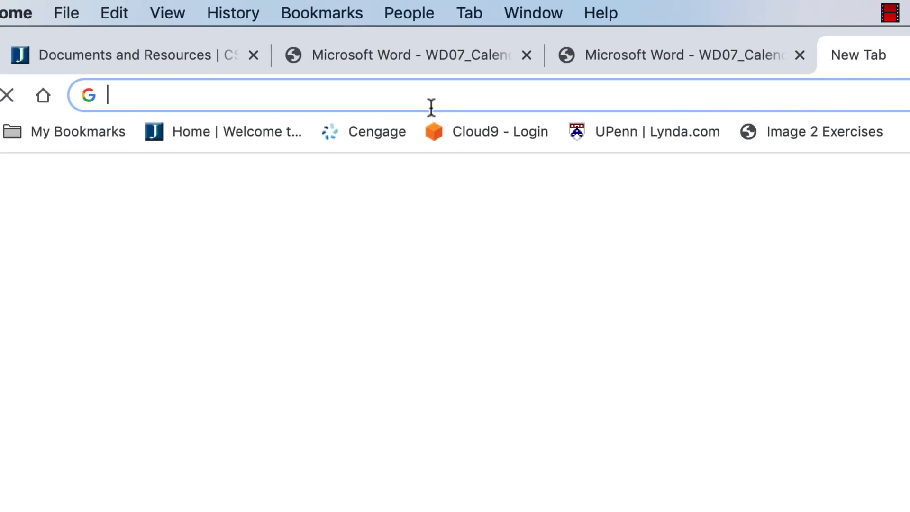
type("le")
key("Return")
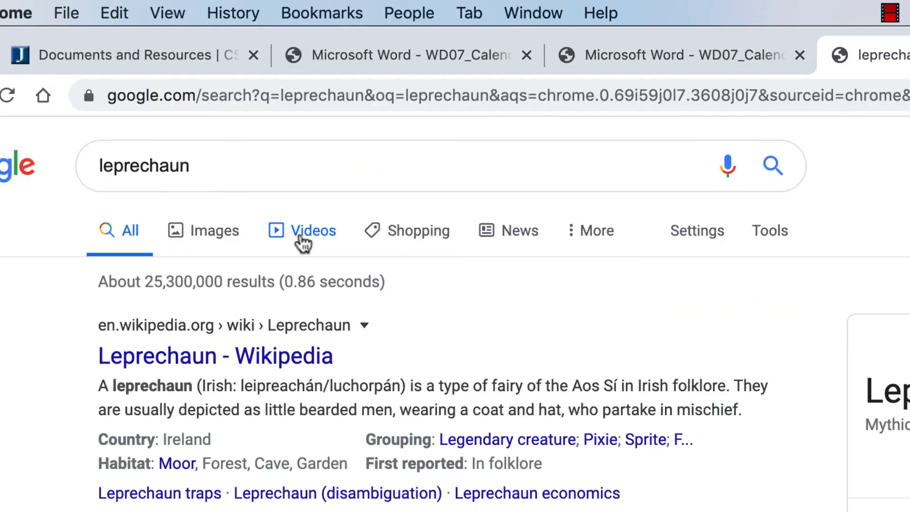
left_click(233, 233)
Copy the picture of the leprechaun holding a beer mug and a cane from the image results
scroll(623, 467, "down", 3)
scroll(622, 466, "down", 3)
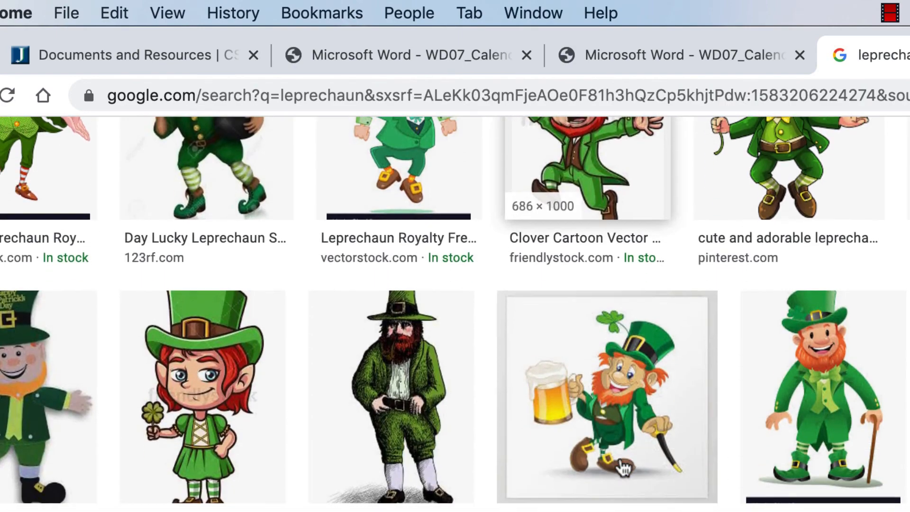
left_click(626, 383)
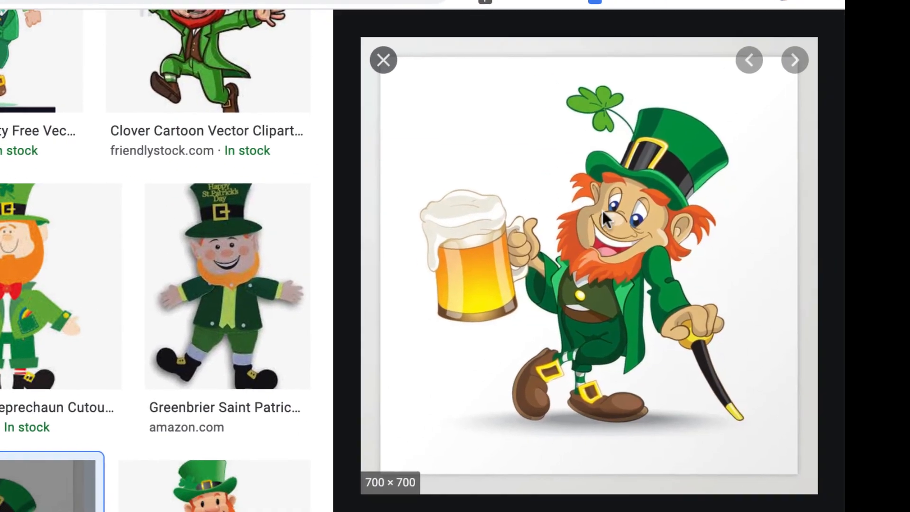
right_click(676, 225)
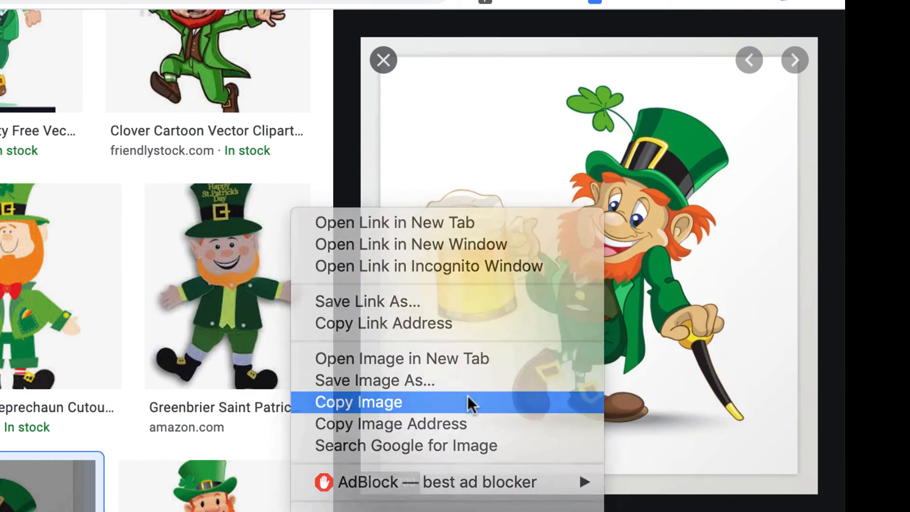
left_click(469, 403)
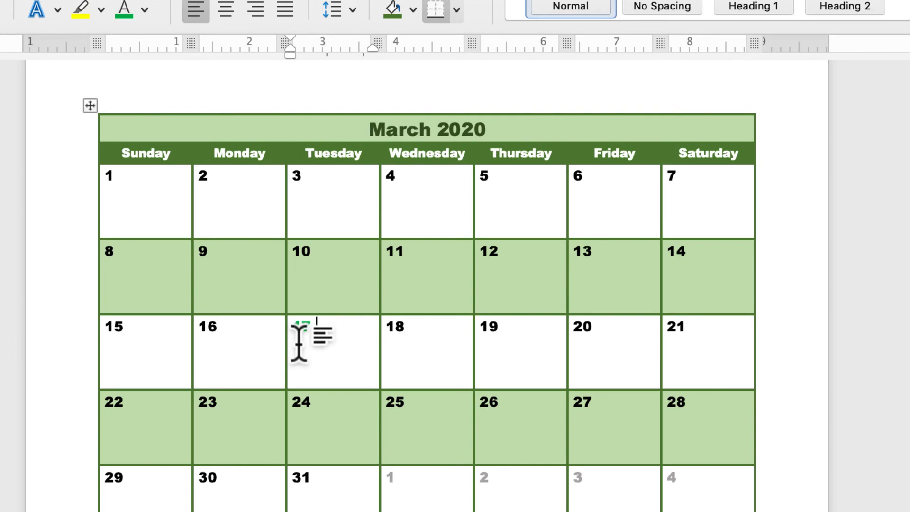
Switch to Word, paste the leprechaun picture into the March 17 cell and set its width to 1"
key("super+v")
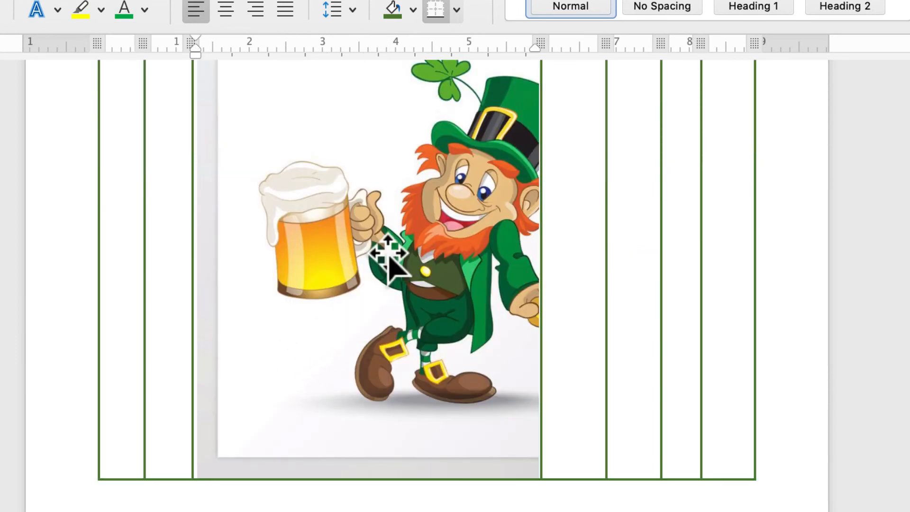
left_click(441, 189)
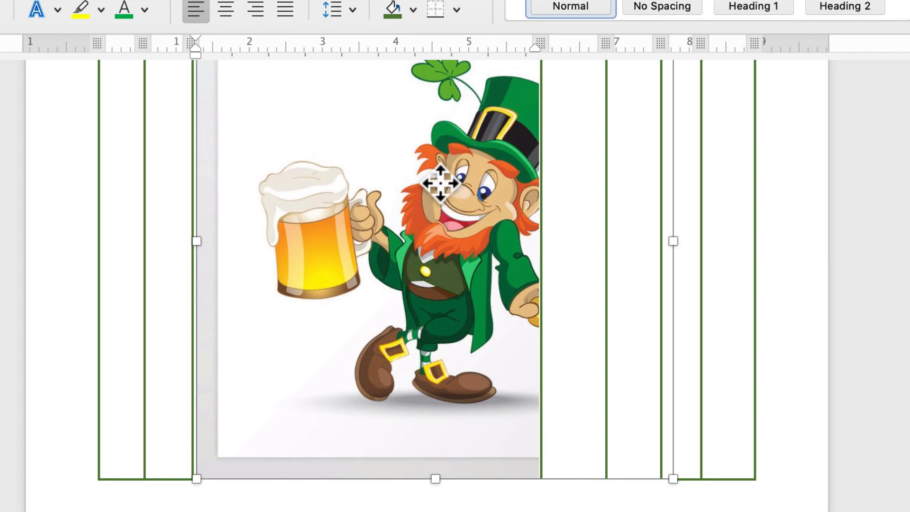
double_click(439, 182)
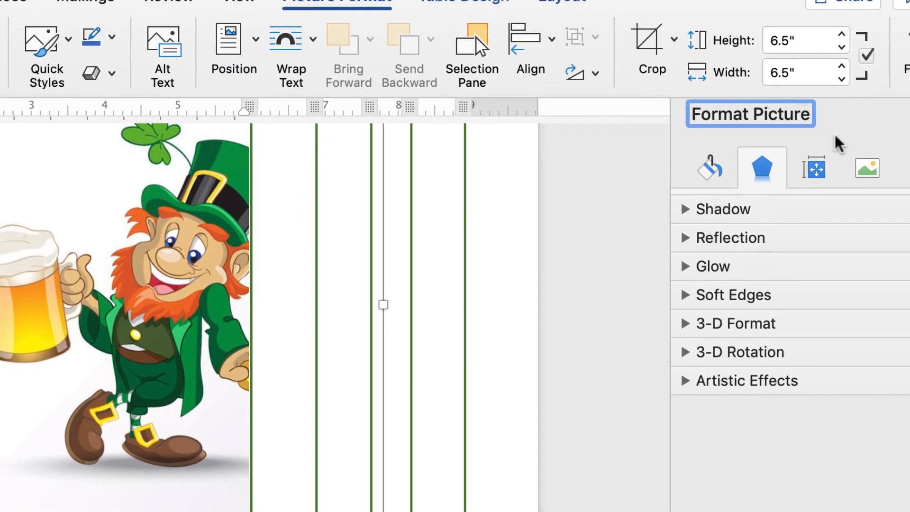
left_click(770, 72)
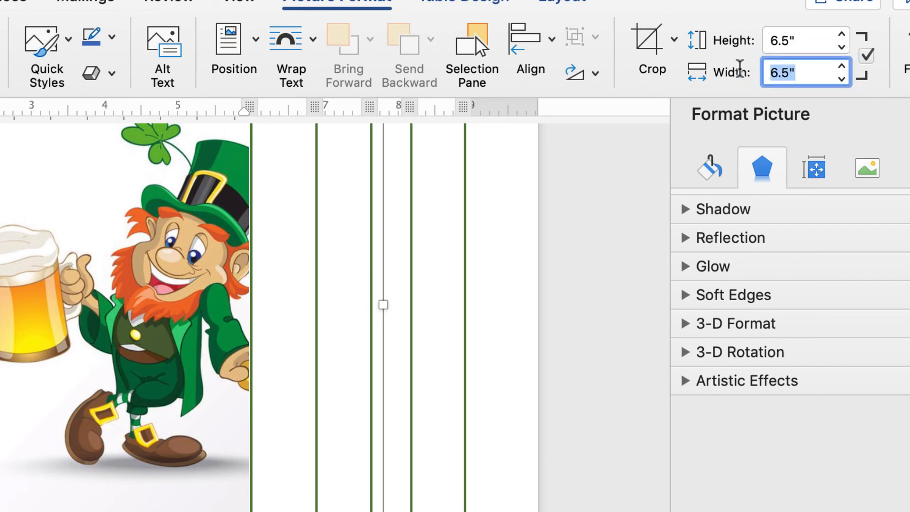
type("1")
key("Return")
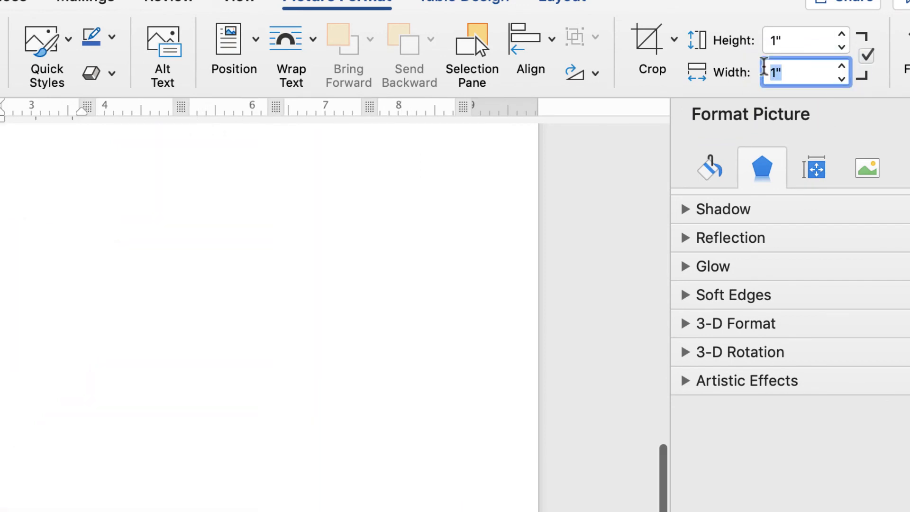
scroll(403, 386, "up", 5)
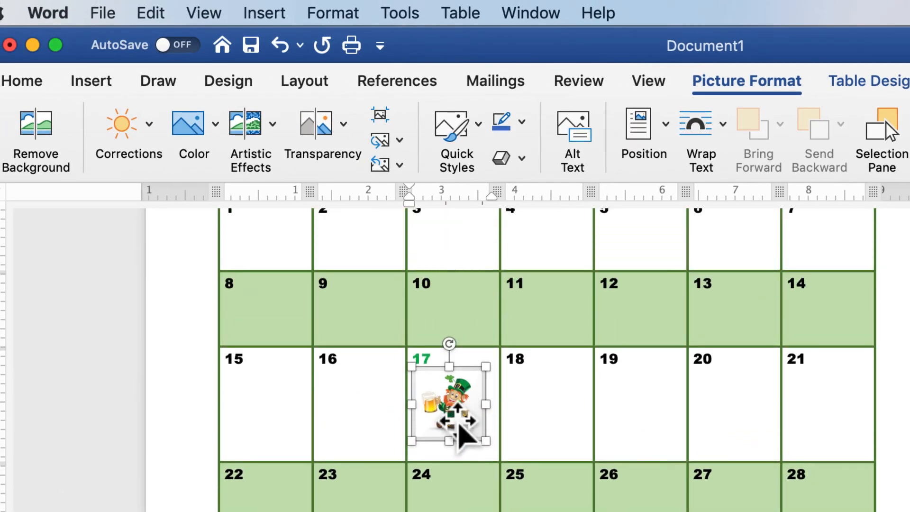
scroll(459, 425, "up", 2)
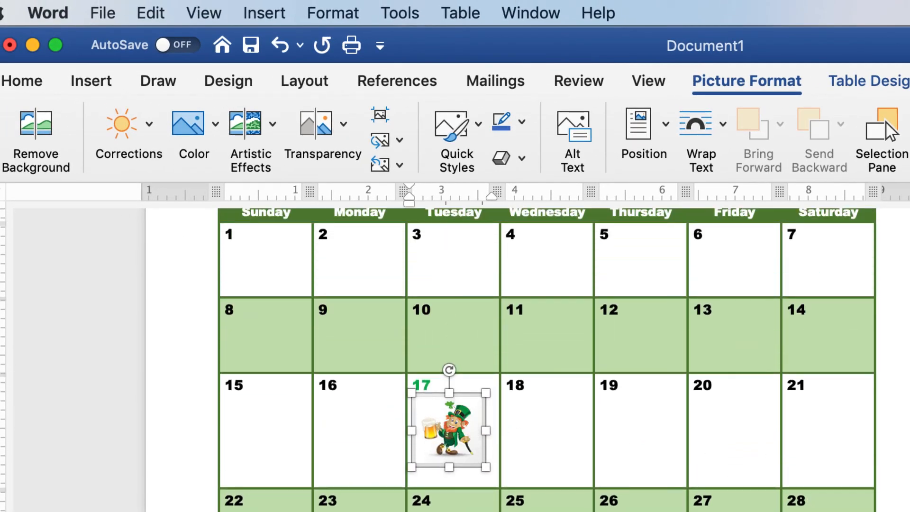
Crop the empty margins off all four sides of the leprechaun picture in the March 17 cell
scroll(459, 425, "up", 10)
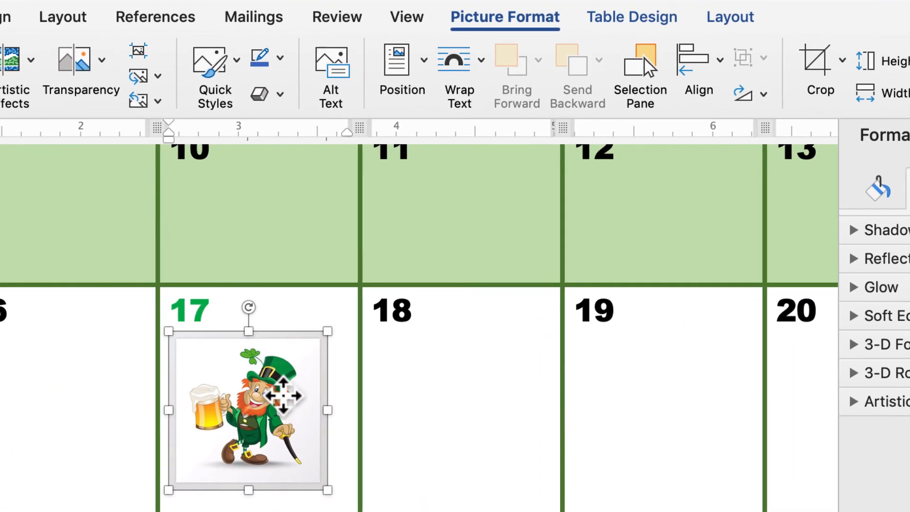
left_click(816, 67)
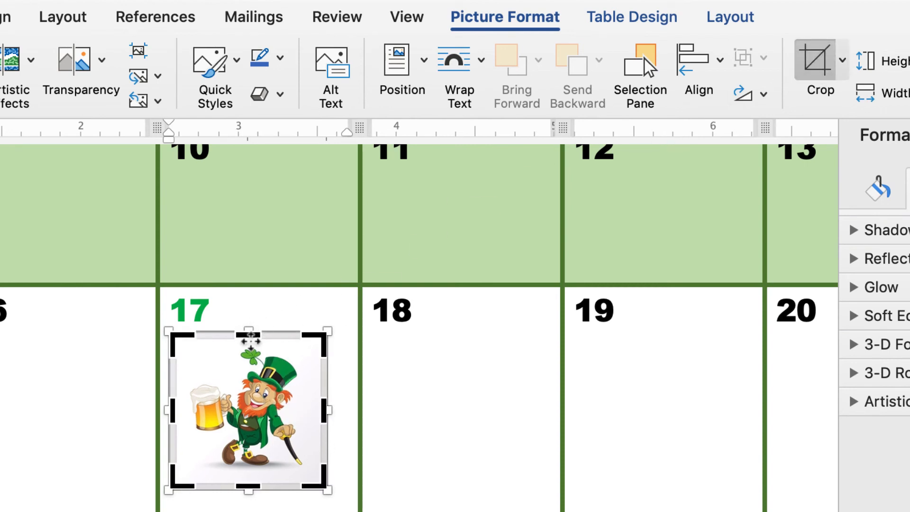
left_click_drag(251, 334, 249, 342)
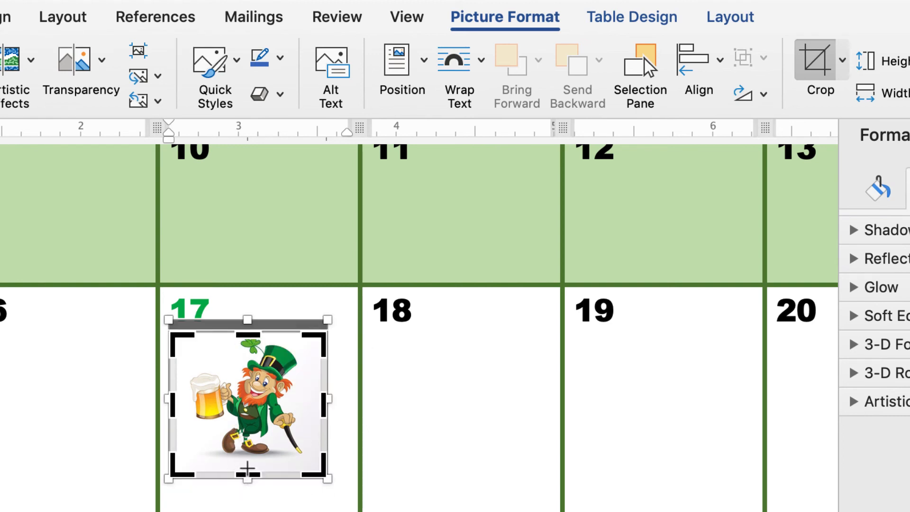
left_click_drag(246, 476, 247, 457)
left_click_drag(163, 389, 185, 386)
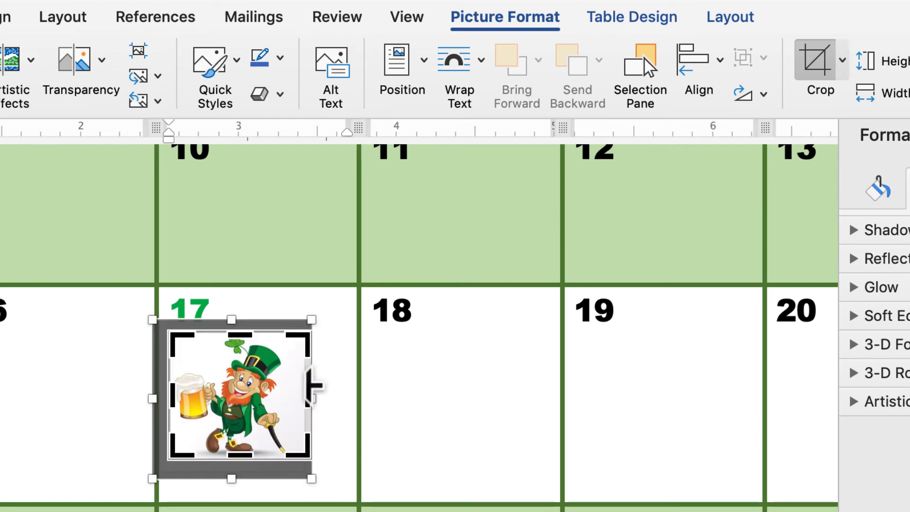
left_click_drag(308, 390, 295, 401)
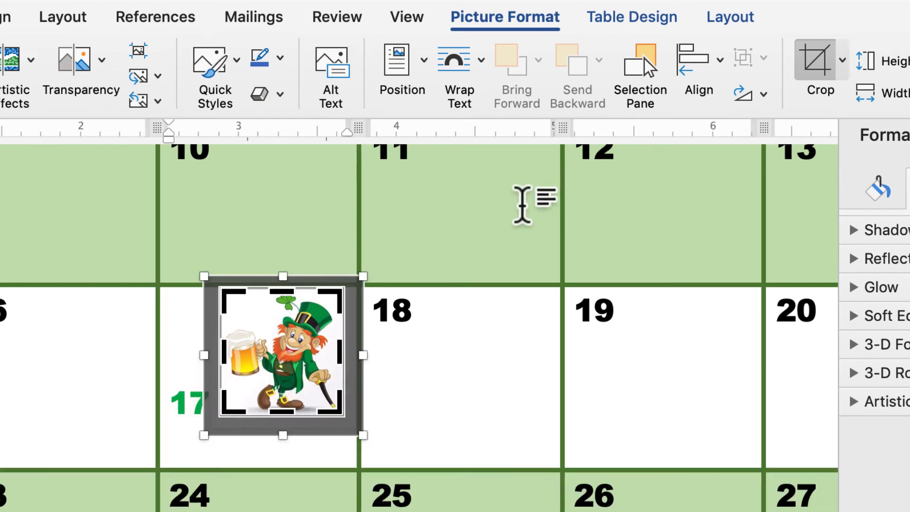
Set the leprechaun picture's text wrapping to In Front of Text and finish the crop
left_click(478, 67)
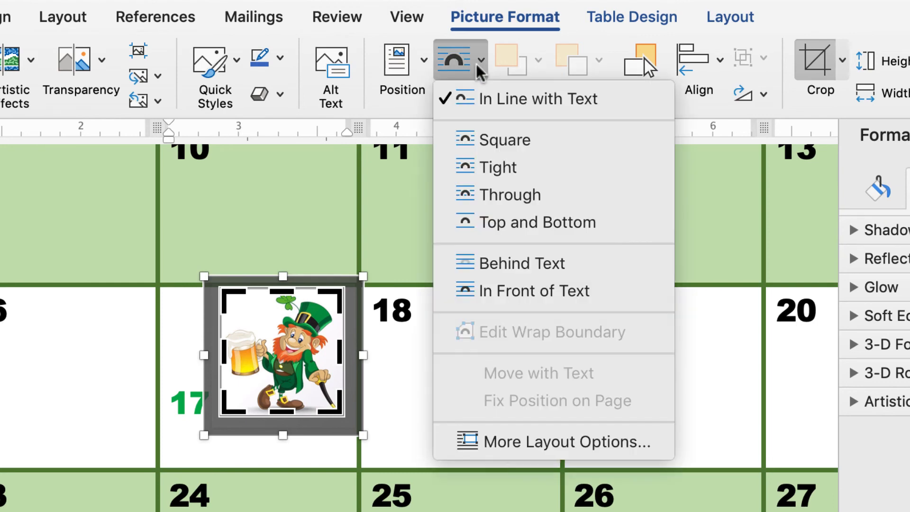
left_click(502, 290)
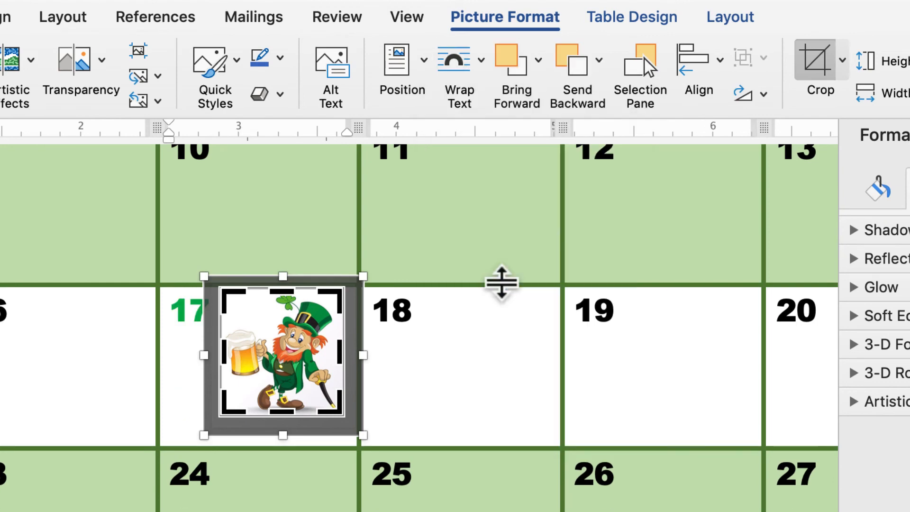
left_click(480, 369)
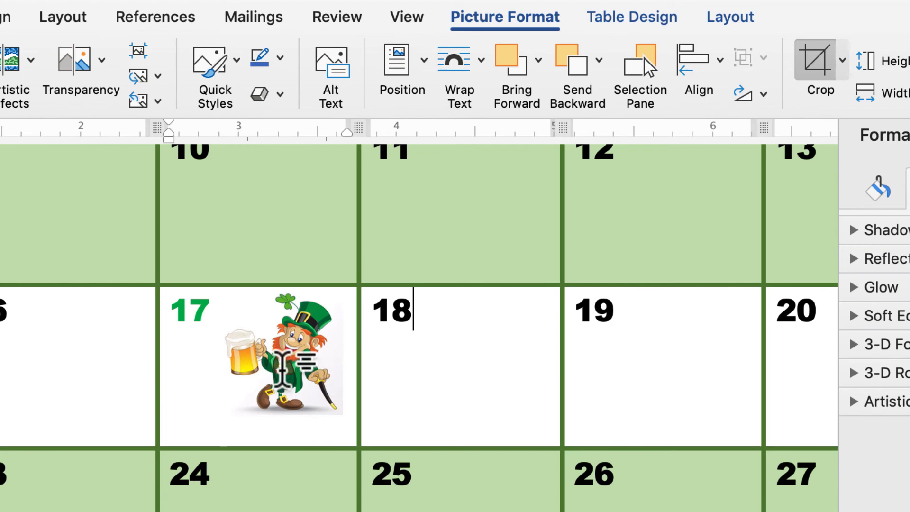
Enlarge the cropped leprechaun proportionally and position it beside the number 17, inside the cell borders
left_click(284, 367)
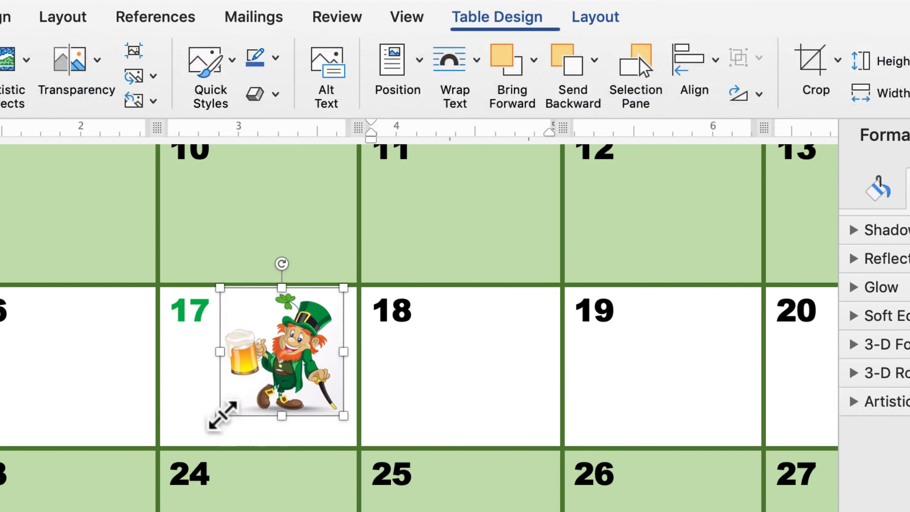
left_click_drag(219, 416, 198, 426)
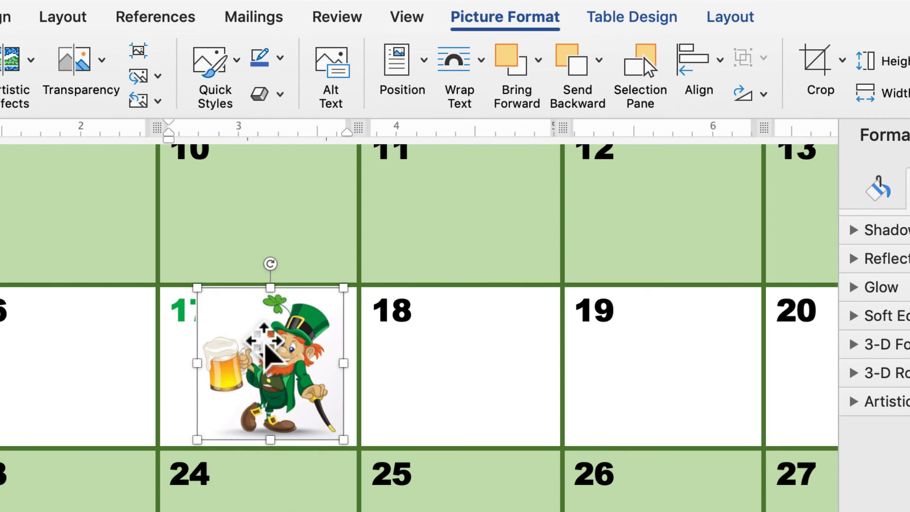
mouse_move(260, 356)
left_mouse_down()
mouse_move(276, 351)
mouse_move(273, 360)
left_mouse_up()
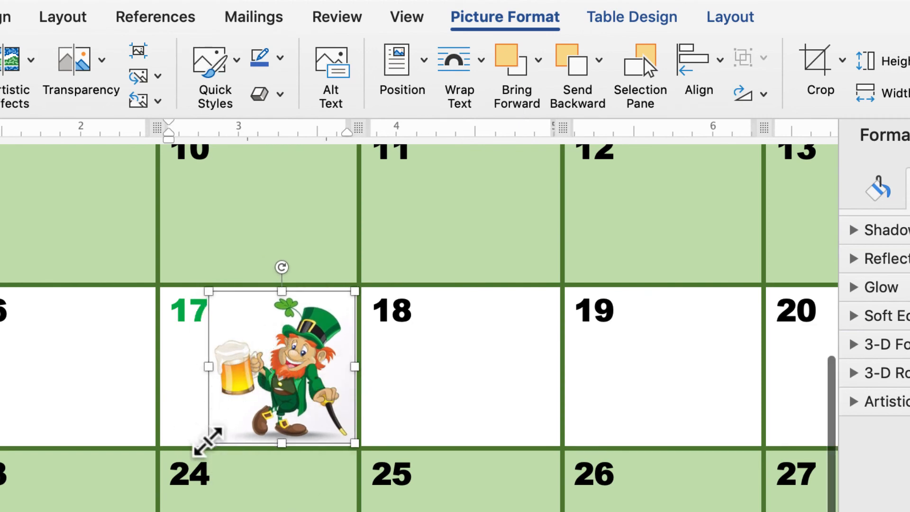
left_click_drag(207, 440, 214, 433)
left_click_drag(321, 332, 319, 333)
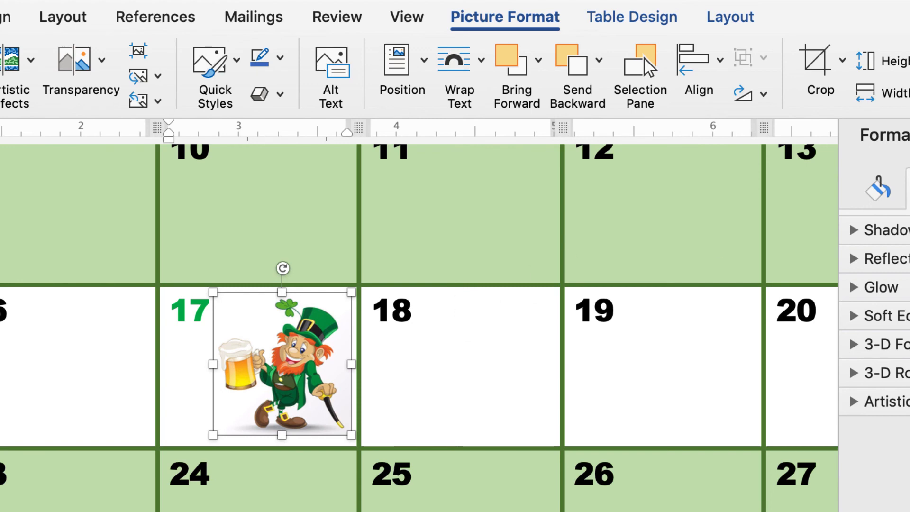
Close the picture formatting pane and deselect the leprechaun picture
left_click(908, 135)
scroll(605, 339, "down", 3)
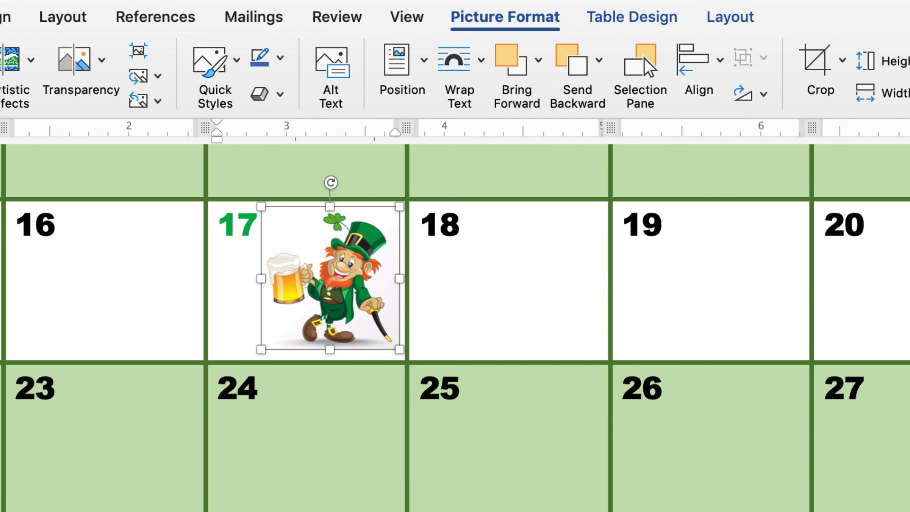
left_click(786, 510)
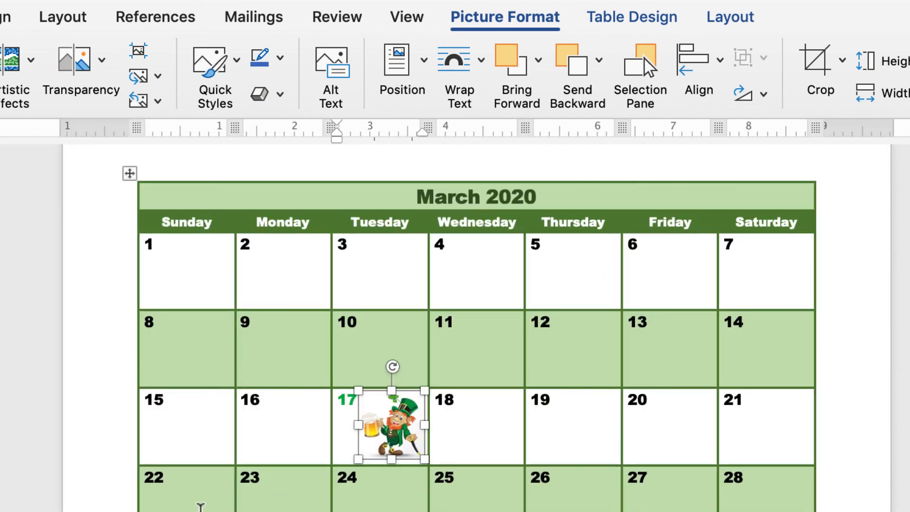
left_click(200, 509)
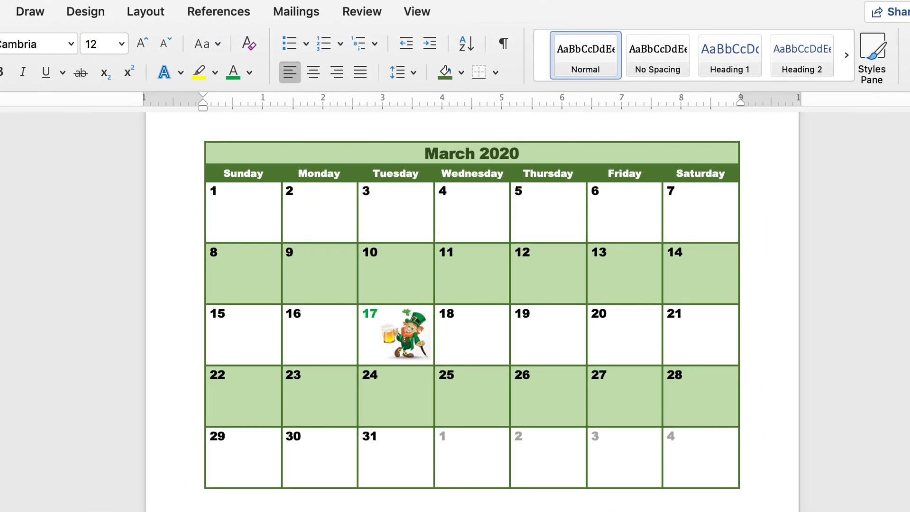
Save the document in Spring2020 > CSC102W1 > NotesSP20 as WD07_ColorCalendarSp2020_ followed by the author's last name and first initial
left_click(76, 4)
left_click(108, 145)
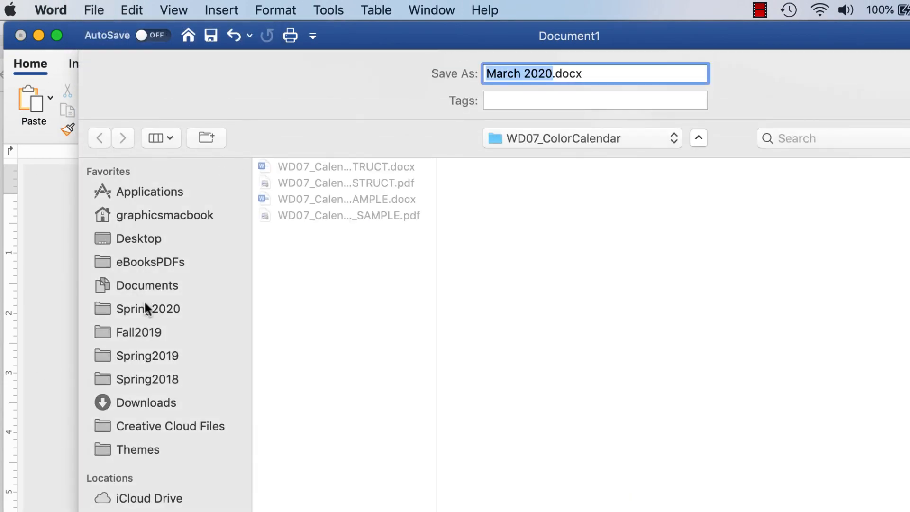
left_click(146, 303)
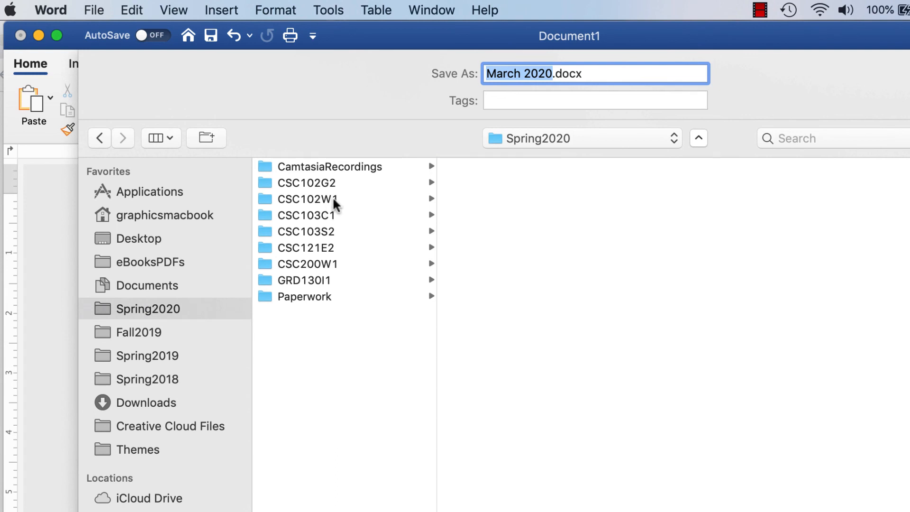
left_click(333, 199)
left_click(478, 183)
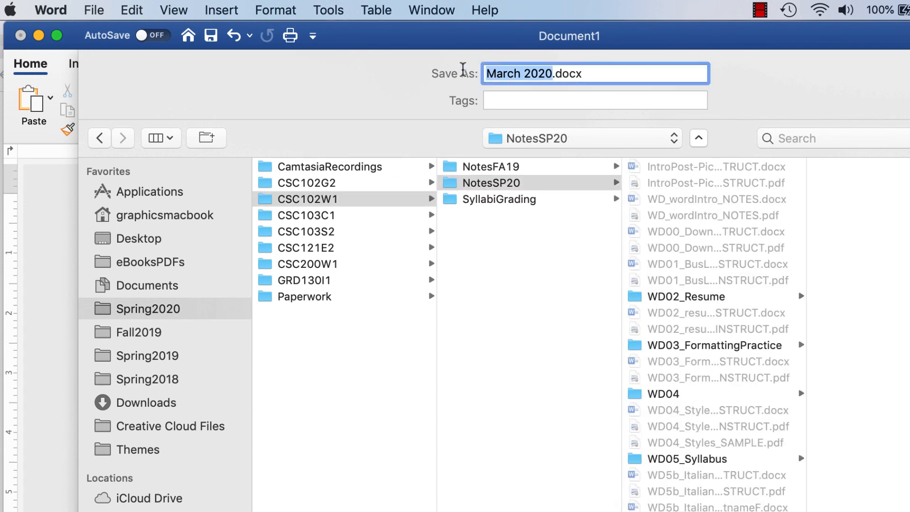
type("WD07_Co")
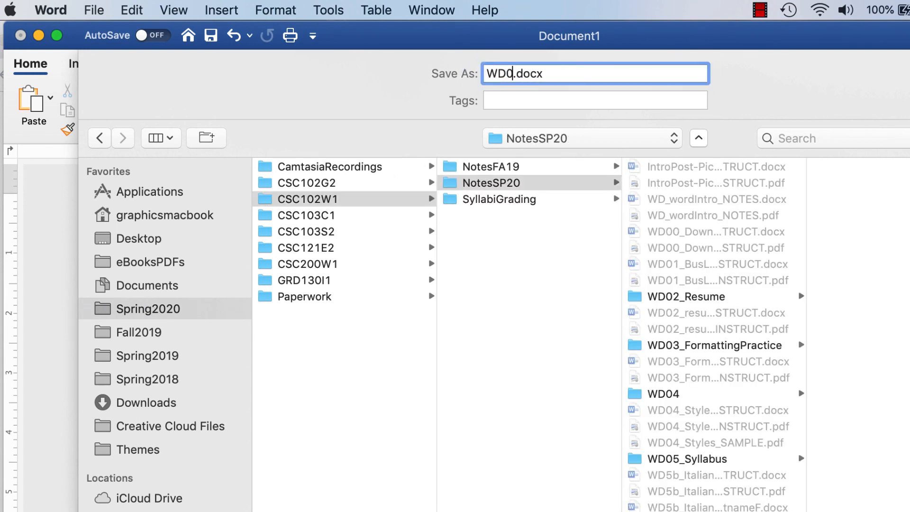
type("lorCalendarS")
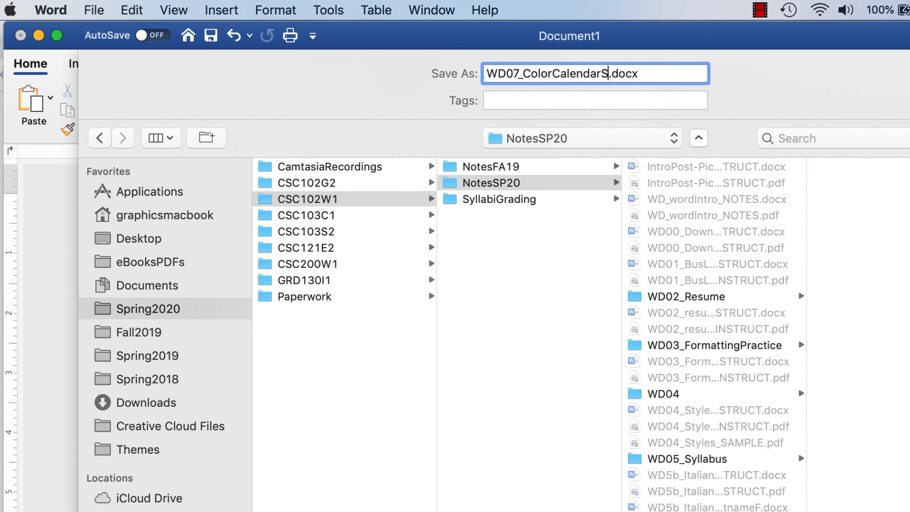
type("p2020_")
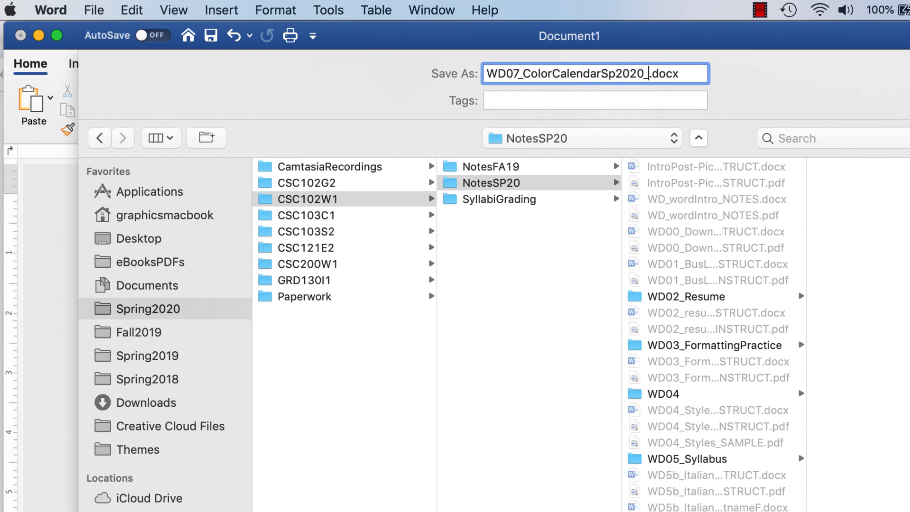
type("HomaR")
key("Return")
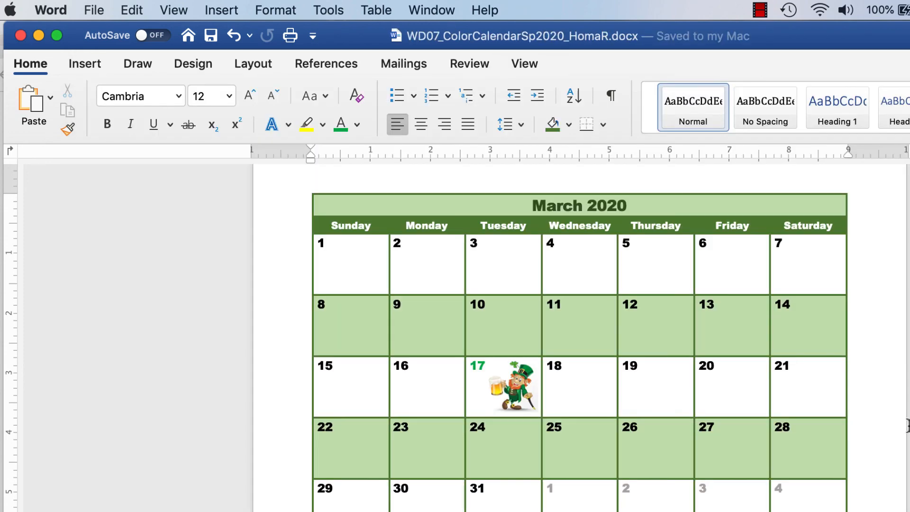